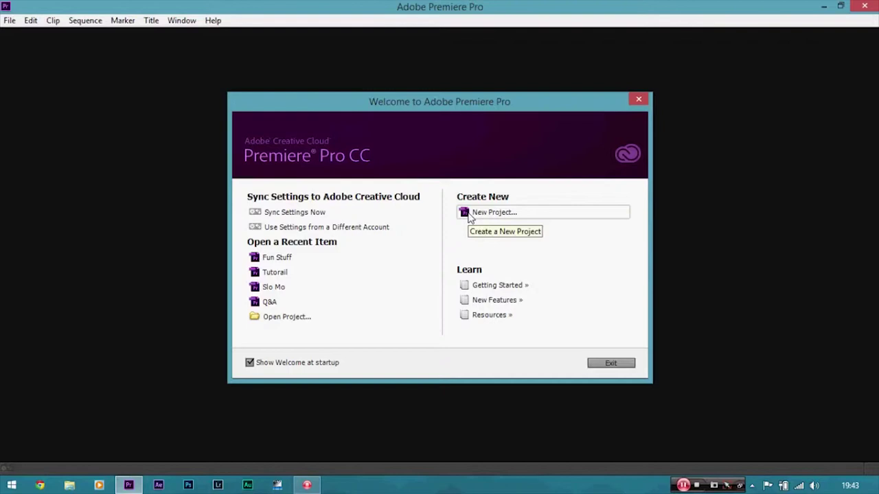
Step: Create a new project named 'Fuun Stuff' with the default General settings
{"action": "left_click", "coordinate": [469, 217]}
{"action": "key", "text": "BackSpace"}
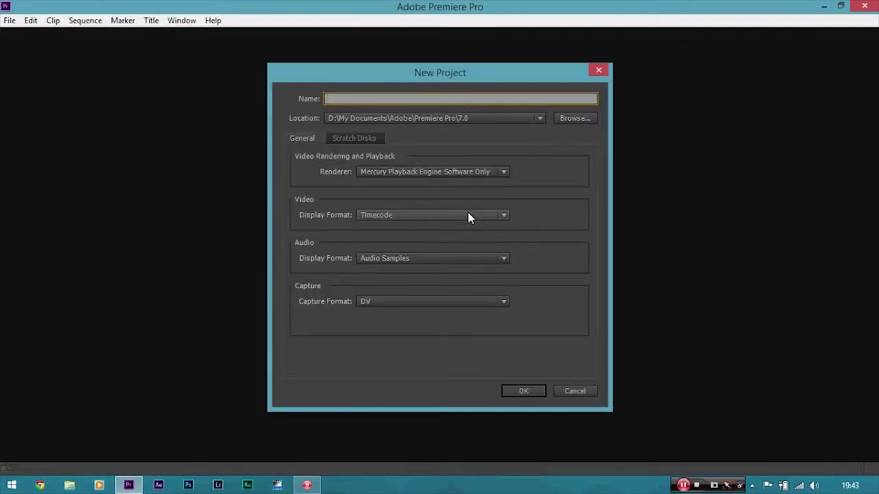
{"action": "type", "text": "Fuun Stuff"}
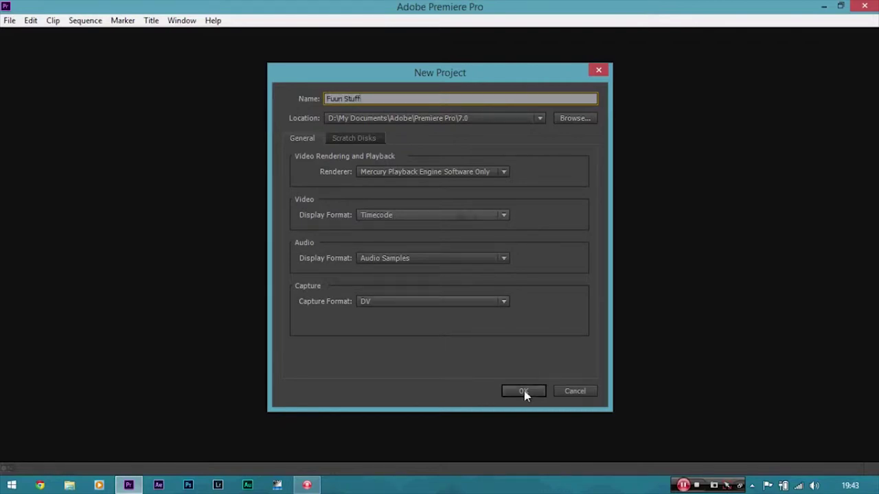
{"action": "left_click", "coordinate": [523, 390]}
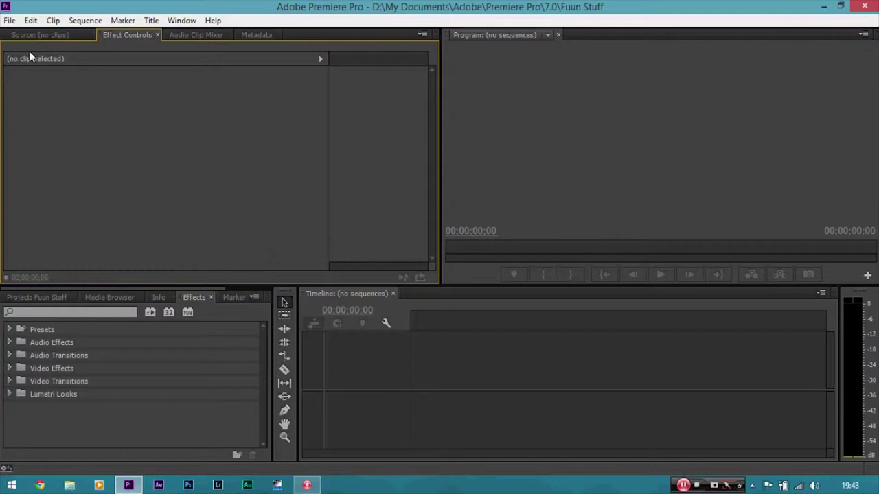
Step: Start a new sequence and choose the Digital SLR 1080p DSLR 1080p24 preset
{"action": "left_click", "coordinate": [10, 19]}
{"action": "mouse_move", "coordinate": [45, 37]}
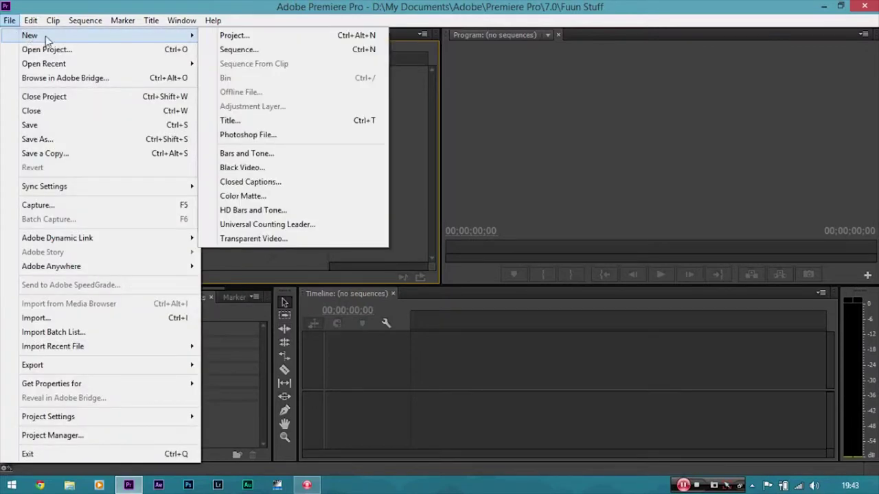
{"action": "left_click", "coordinate": [223, 51]}
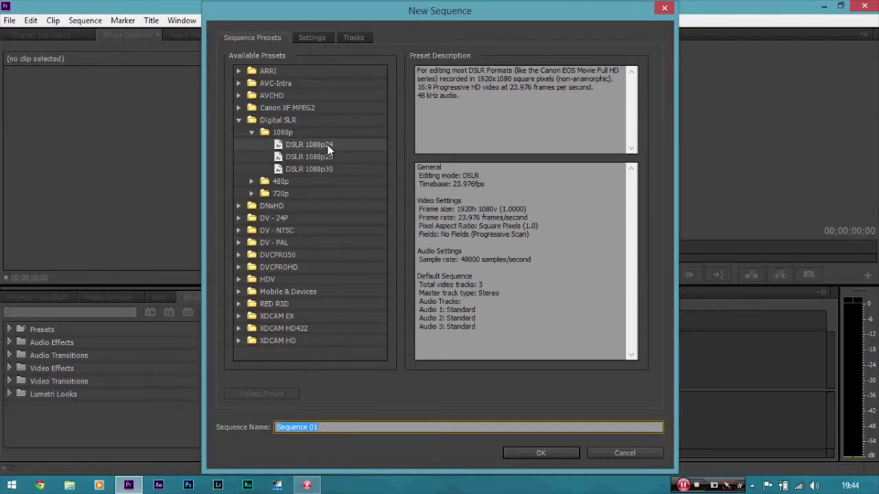
{"action": "left_click", "coordinate": [328, 144]}
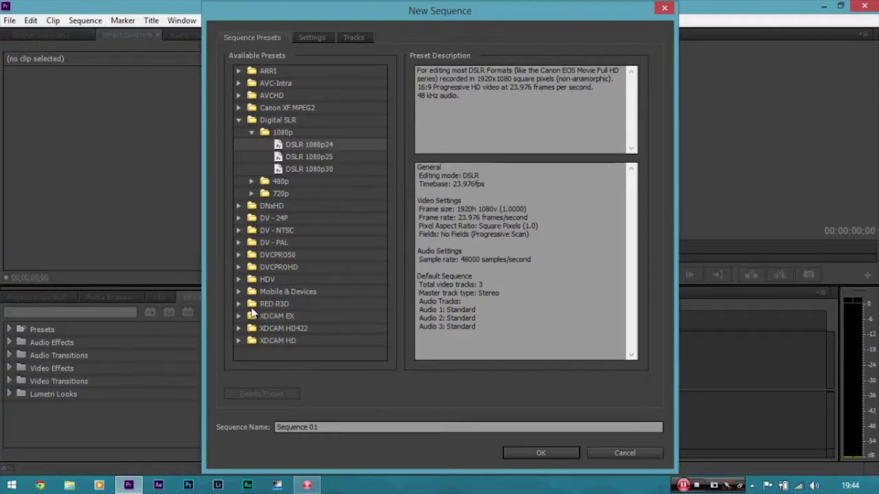
Step: Browse the RED R3D 5K and DV - NTSC preset folders, then collapse them again
{"action": "left_click", "coordinate": [238, 304]}
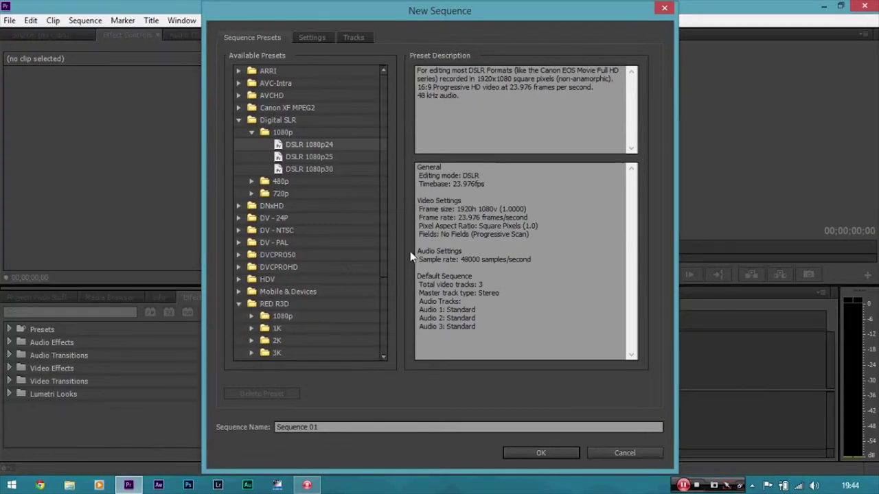
{"action": "left_click_drag", "start_coordinate": [383, 256], "coordinate": [376, 310]}
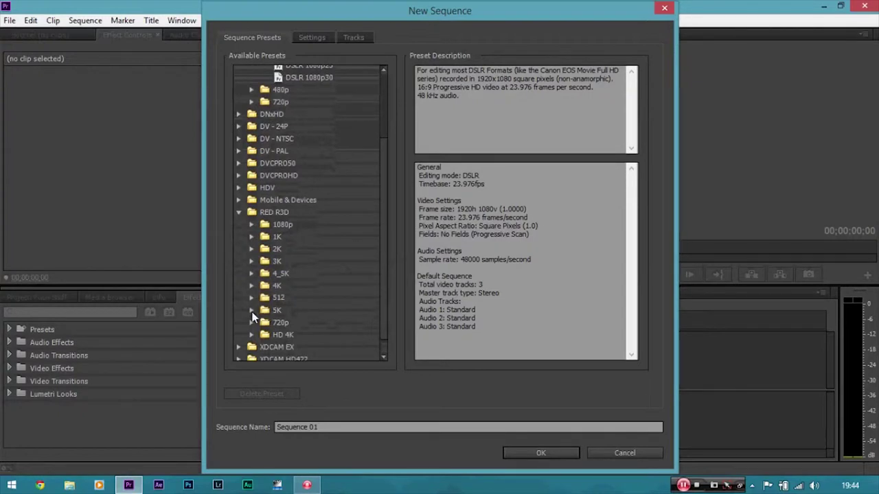
{"action": "left_click", "coordinate": [252, 310]}
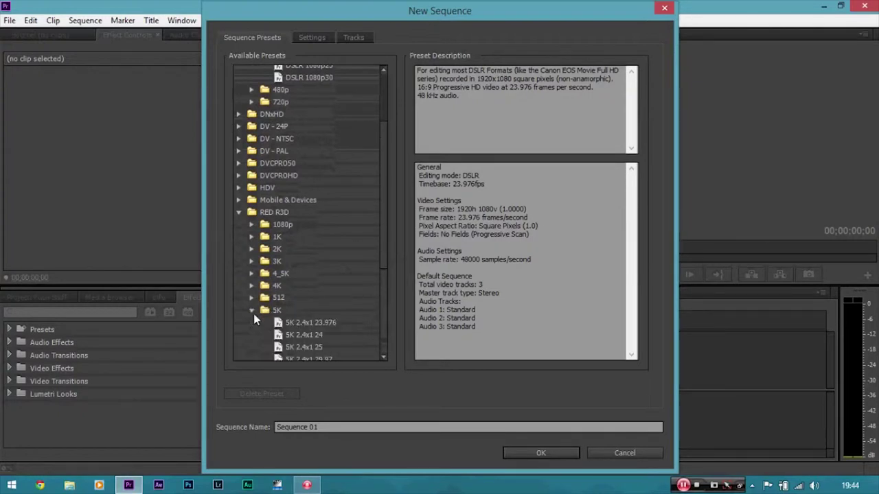
{"action": "left_click", "coordinate": [252, 311]}
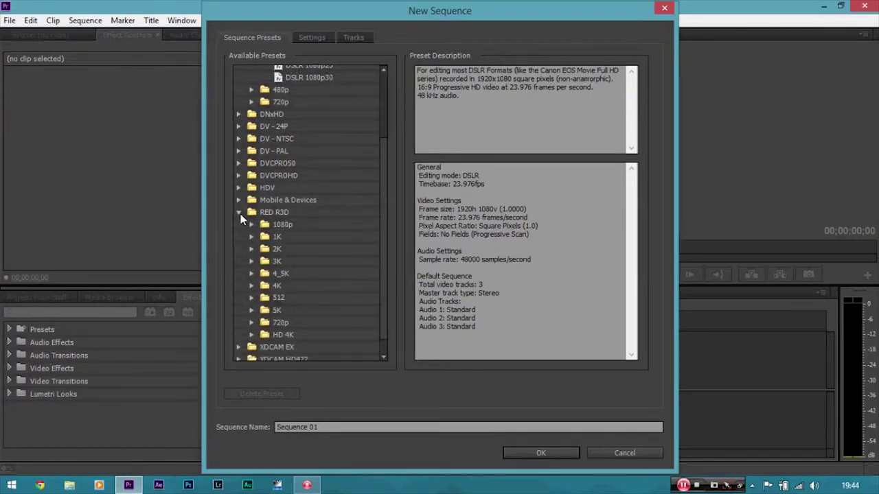
{"action": "left_click", "coordinate": [244, 218]}
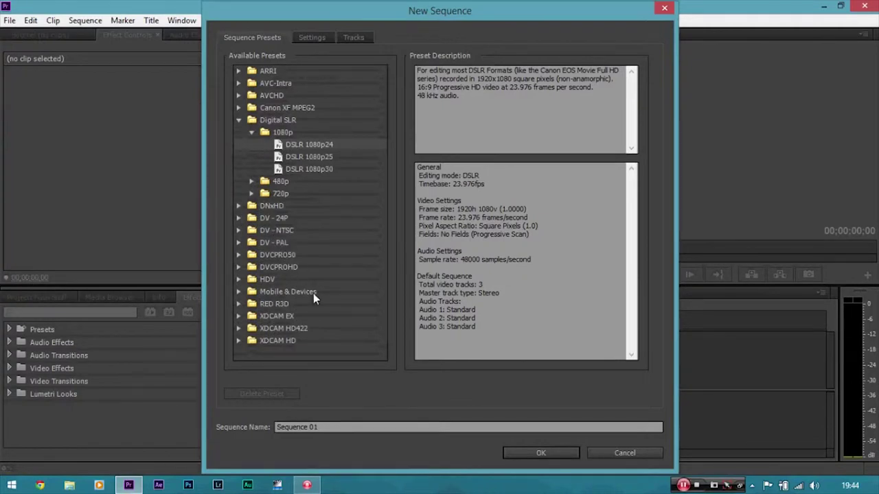
{"action": "left_click", "coordinate": [239, 231]}
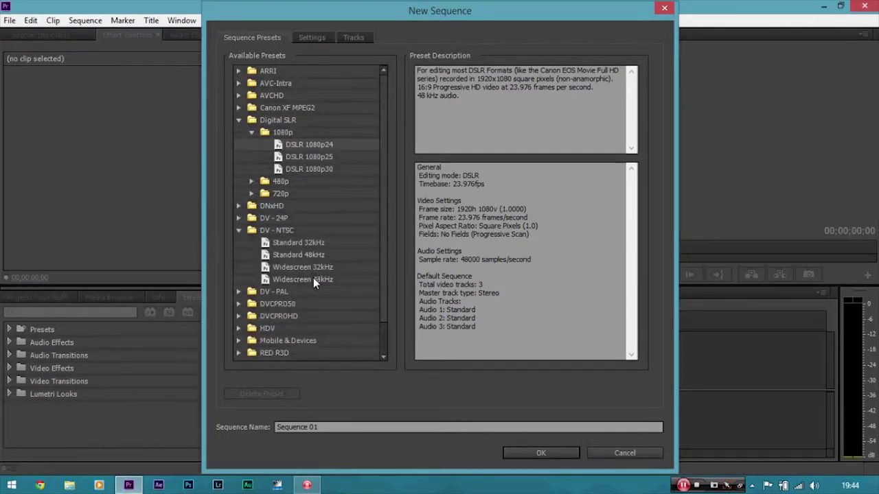
{"action": "left_click", "coordinate": [239, 230]}
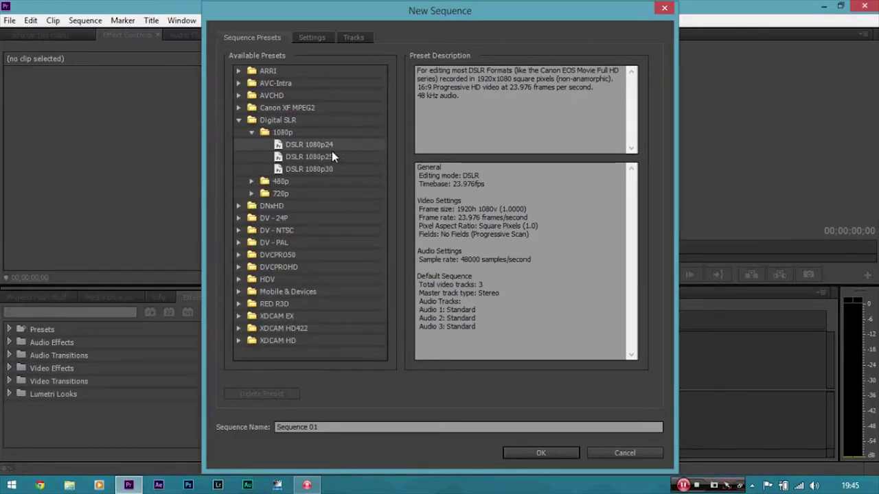
Step: Review the DSLR 1080p24 settings and create Sequence 01
{"action": "left_click", "coordinate": [313, 39]}
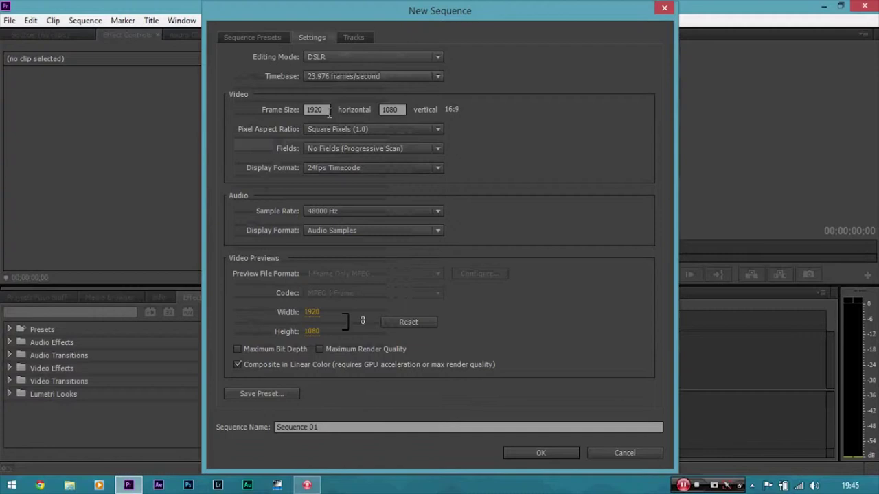
{"action": "left_click", "coordinate": [252, 37]}
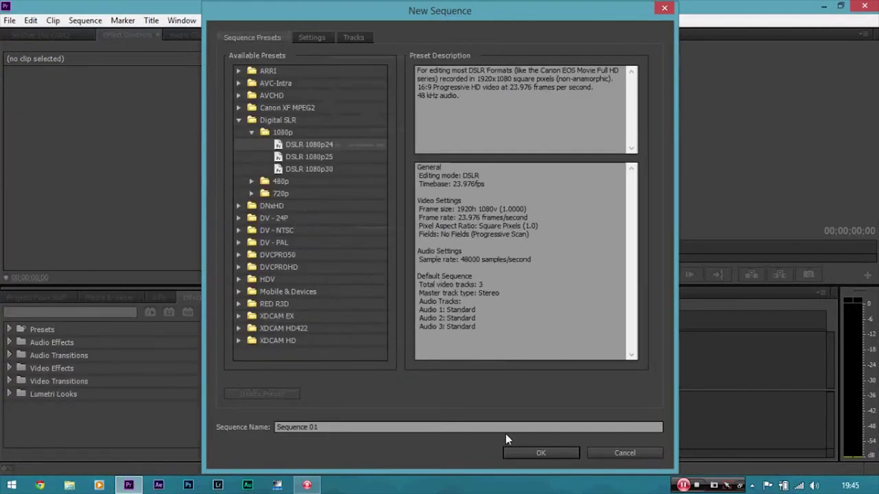
{"action": "left_click", "coordinate": [525, 453]}
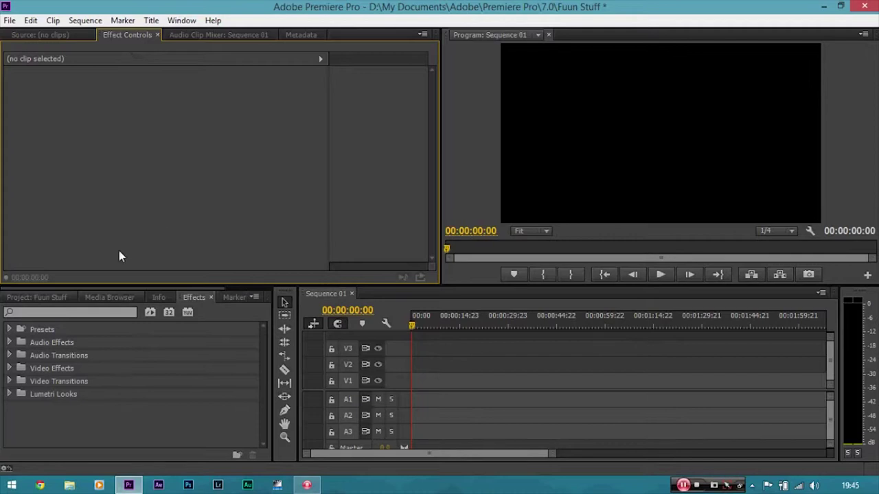
Step: Import _DSC5689.MOV from the Desktop into the Fuun Stuff project bin
{"action": "left_click", "coordinate": [48, 297]}
{"action": "right_click", "coordinate": [177, 362]}
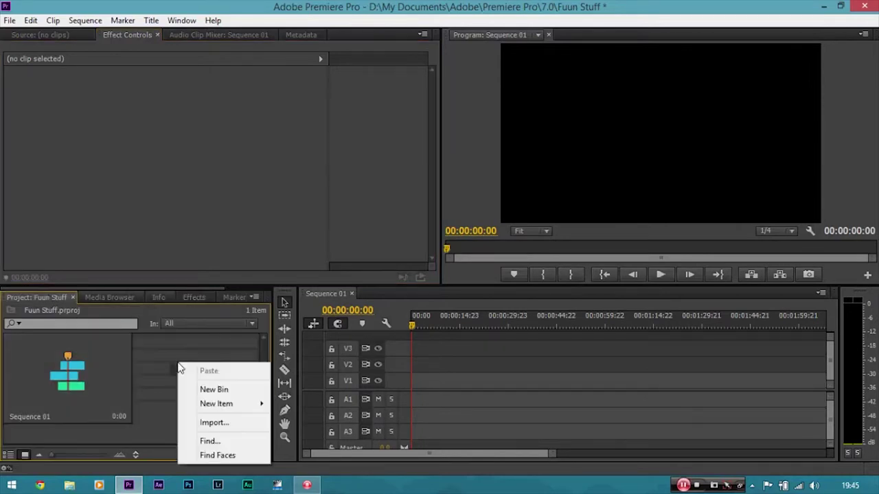
{"action": "left_click", "coordinate": [226, 421]}
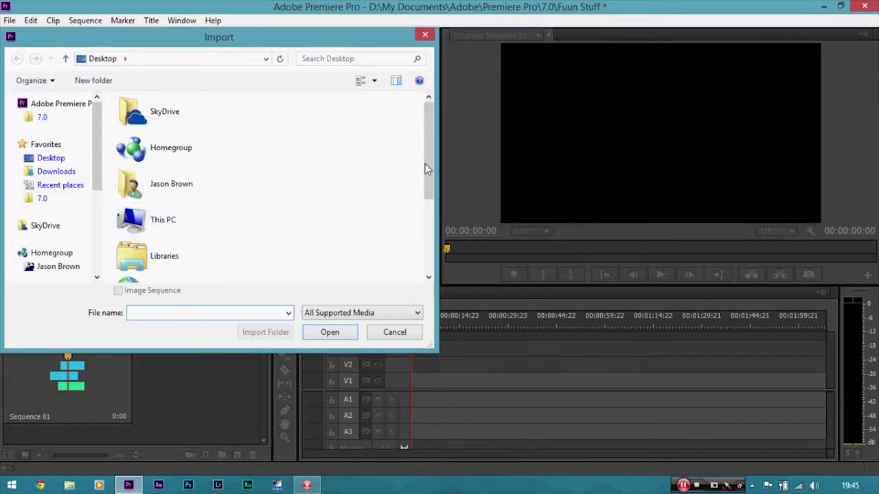
{"action": "left_click_drag", "start_coordinate": [427, 162], "coordinate": [426, 249]}
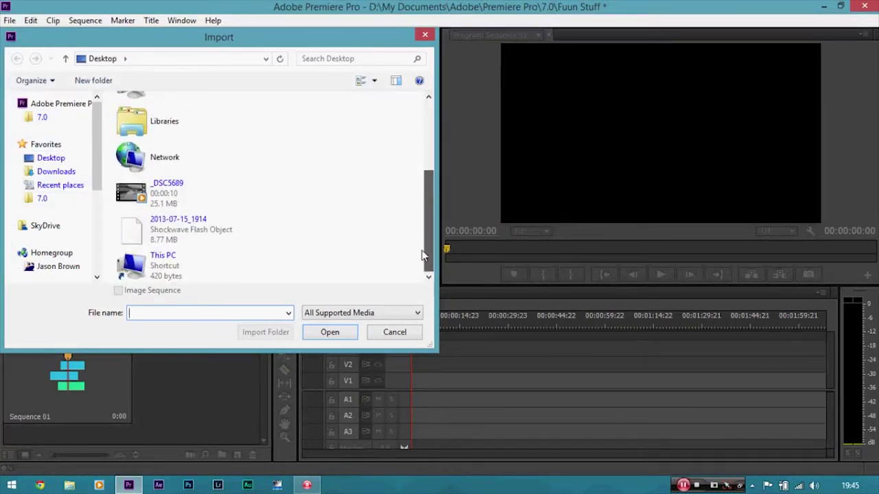
{"action": "double_click", "coordinate": [183, 196]}
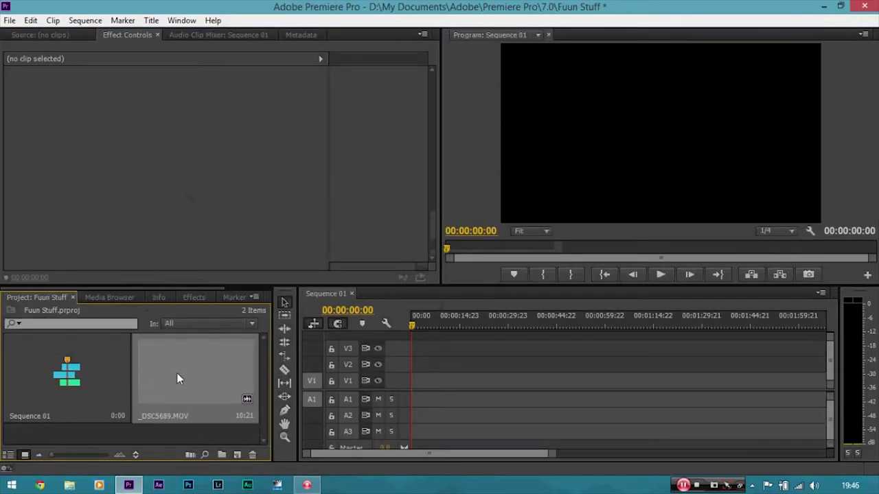
Step: Place _DSC5689.MOV at the start of Sequence 01 on V1 and A1 and select it
{"action": "left_click_drag", "start_coordinate": [406, 382], "coordinate": [412, 381]}
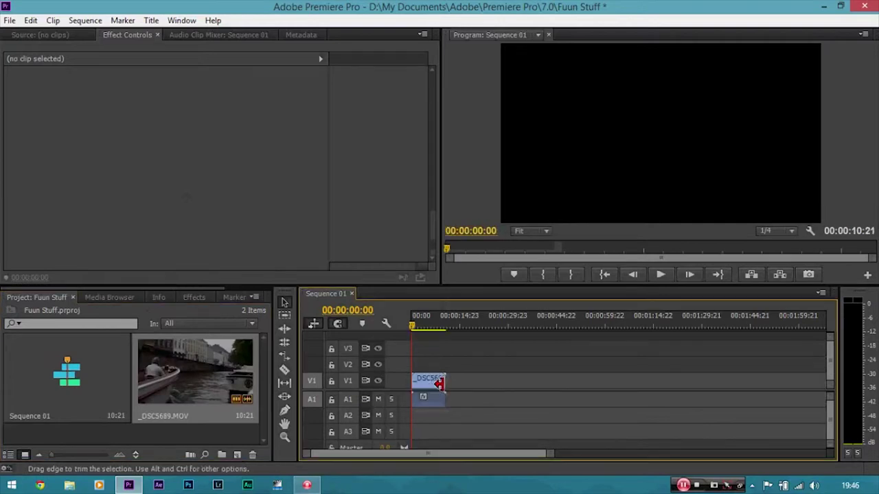
{"action": "left_click", "coordinate": [432, 383]}
{"action": "key", "text": "="}
{"action": "key", "text": "="}
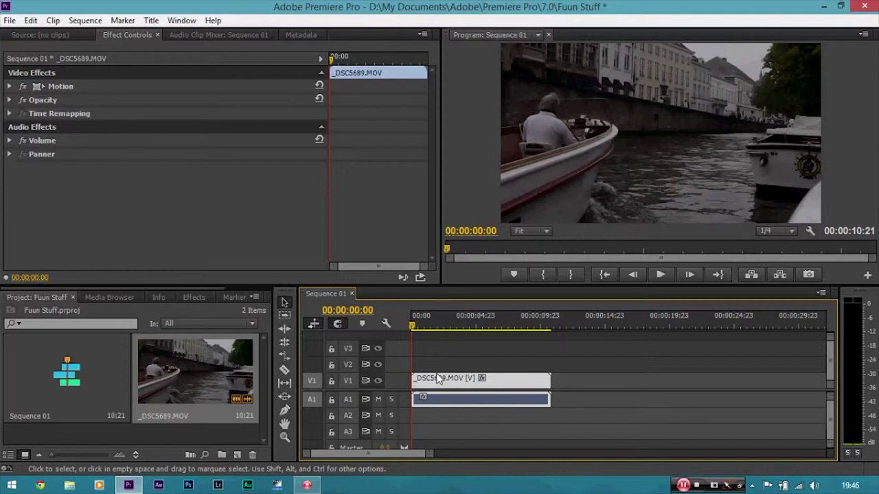
Step: Adjust the timeline zoom until the whole canal boat clip fits in view
{"action": "key", "text": "minus"}
{"action": "key", "text": "minus"}
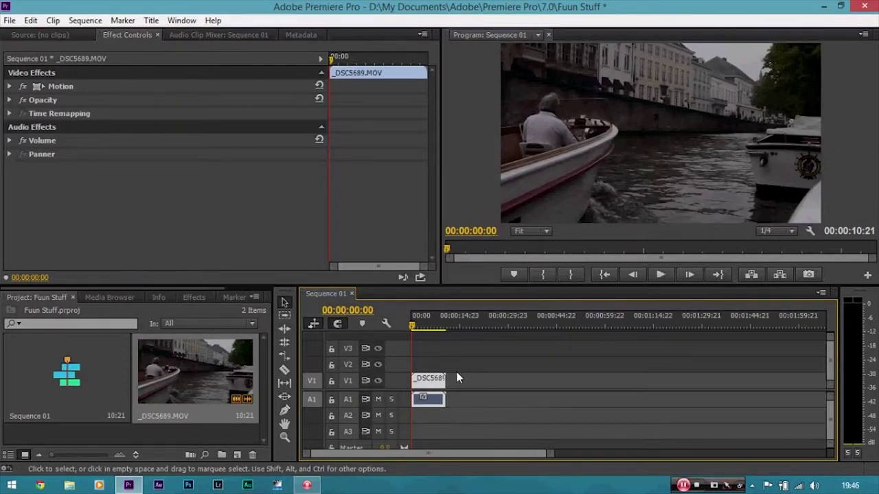
{"action": "key", "text": "minus"}
{"action": "key", "text": "equal"}
{"action": "key", "text": "minus"}
{"action": "key", "text": "equal"}
{"action": "key", "text": "equal"}
{"action": "key", "text": "equal"}
{"action": "key", "text": "equal"}
{"action": "key", "text": "equal"}
{"action": "key", "text": "minus"}
{"action": "key", "text": "minus"}
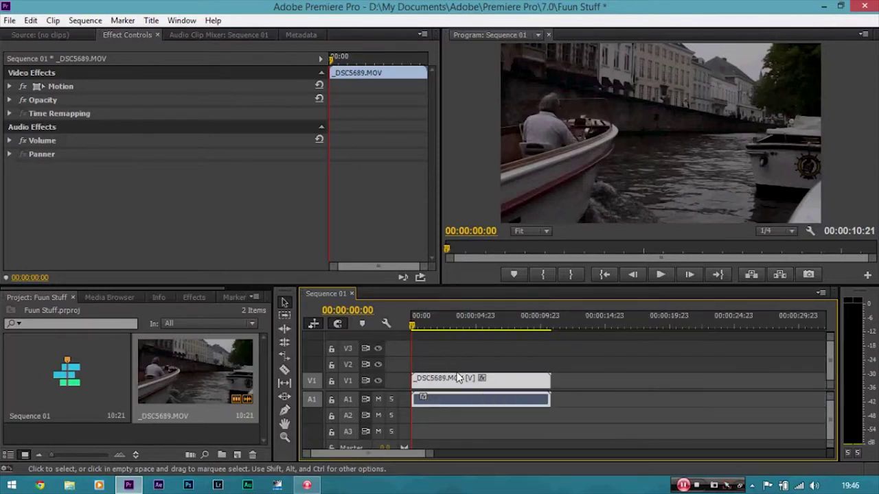
{"action": "key", "text": "minus"}
{"action": "key", "text": "minus"}
{"action": "key", "text": "equal"}
{"action": "key", "text": "equal"}
{"action": "key", "text": "equal"}
{"action": "key", "text": "minus"}
{"action": "key", "text": "equal"}
{"action": "key", "text": "minus"}
{"action": "key", "text": "minus"}
{"action": "key", "text": "equal"}
{"action": "key", "text": "equal"}
{"action": "key", "text": "equal"}
{"action": "key", "text": "minus"}
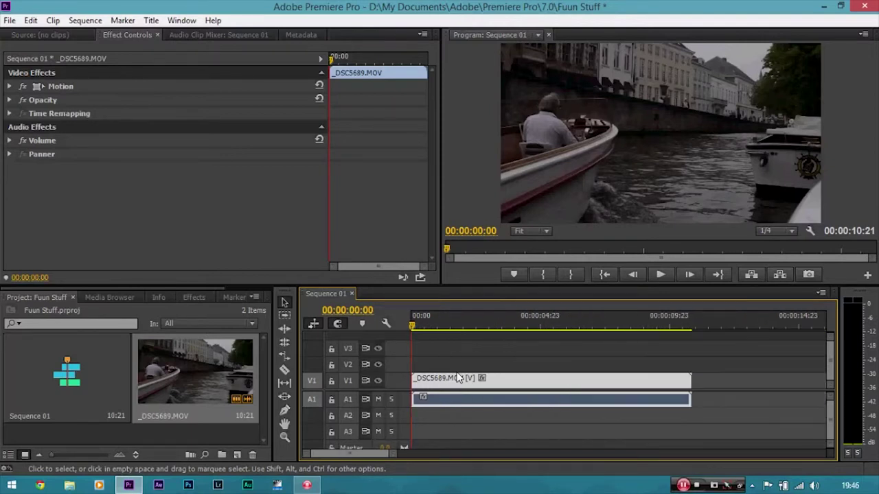
{"action": "key", "text": "minus"}
{"action": "key", "text": "minus"}
{"action": "key", "text": "equal"}
{"action": "key", "text": "equal"}
{"action": "mouse_move", "coordinate": [393, 452]}
{"action": "left_mouse_down"}
{"action": "mouse_move", "coordinate": [483, 452]}
{"action": "mouse_move", "coordinate": [474, 448]}
{"action": "left_mouse_up"}
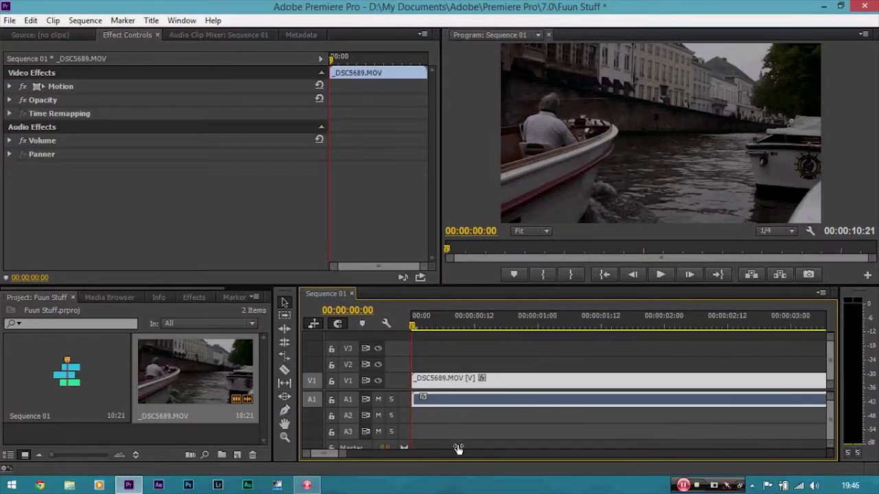
{"action": "left_click_drag", "start_coordinate": [474, 447], "coordinate": [510, 447]}
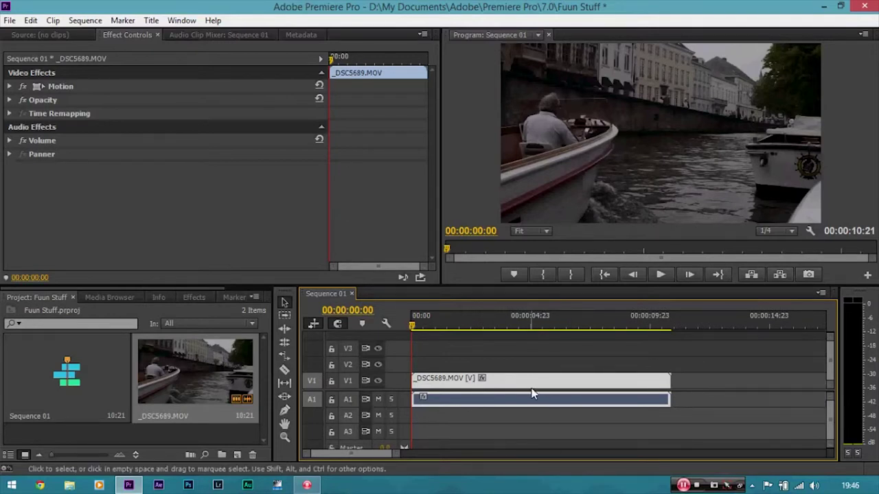
{"action": "key", "text": "space"}
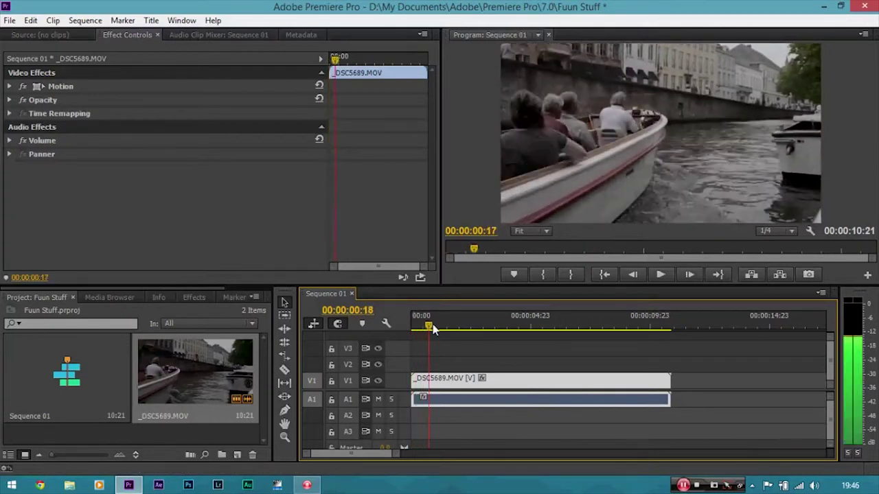
{"action": "left_click", "coordinate": [417, 323]}
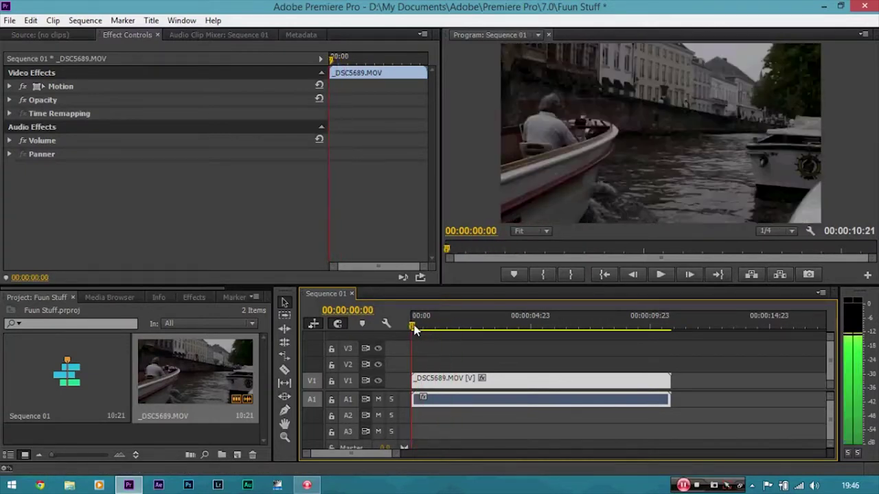
{"action": "left_click_drag", "start_coordinate": [439, 323], "coordinate": [387, 324]}
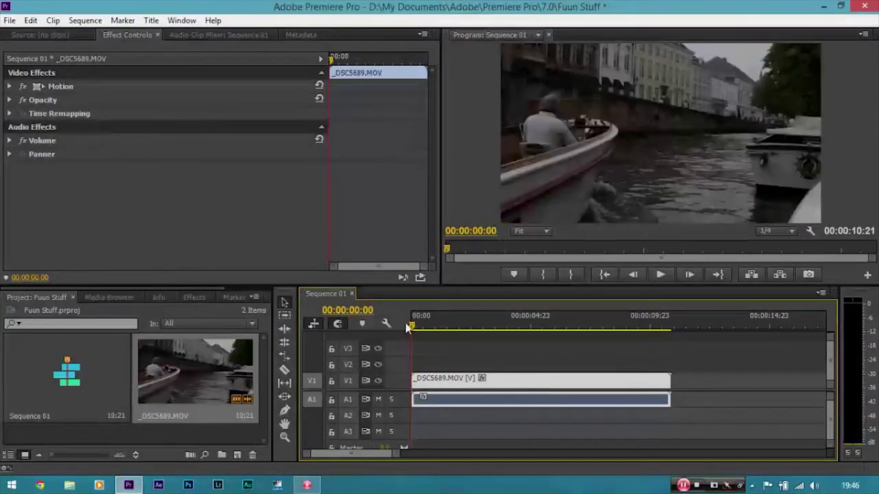
{"action": "left_click", "coordinate": [788, 232]}
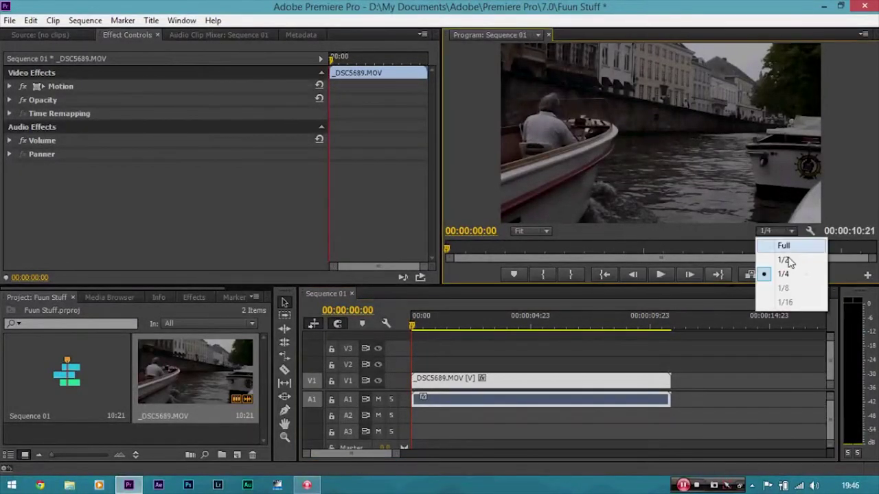
{"action": "left_click", "coordinate": [791, 280]}
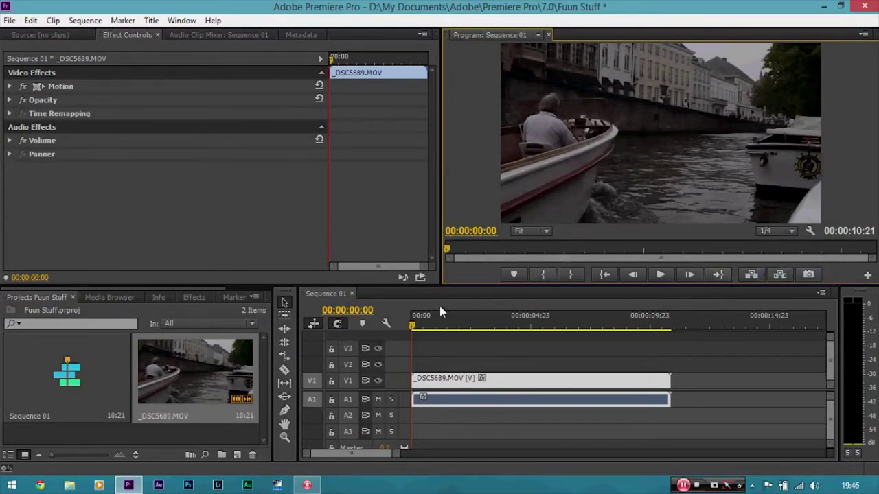
{"action": "left_click", "coordinate": [774, 232]}
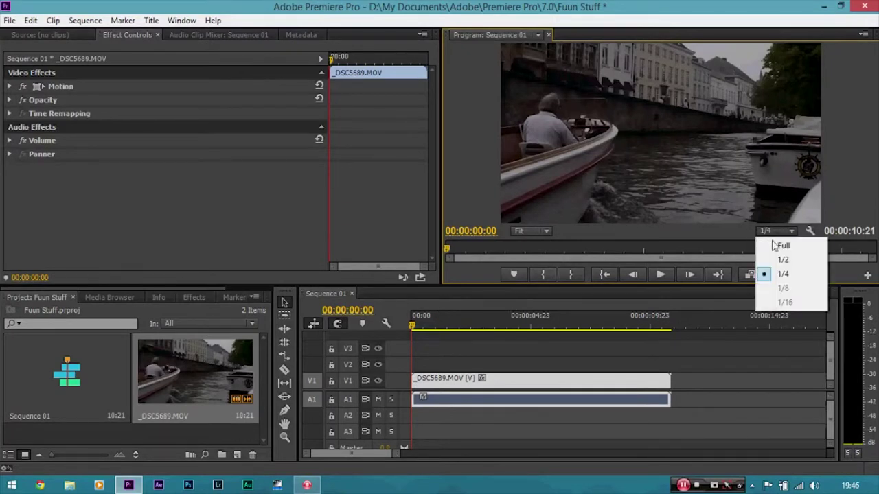
{"action": "left_click", "coordinate": [769, 274]}
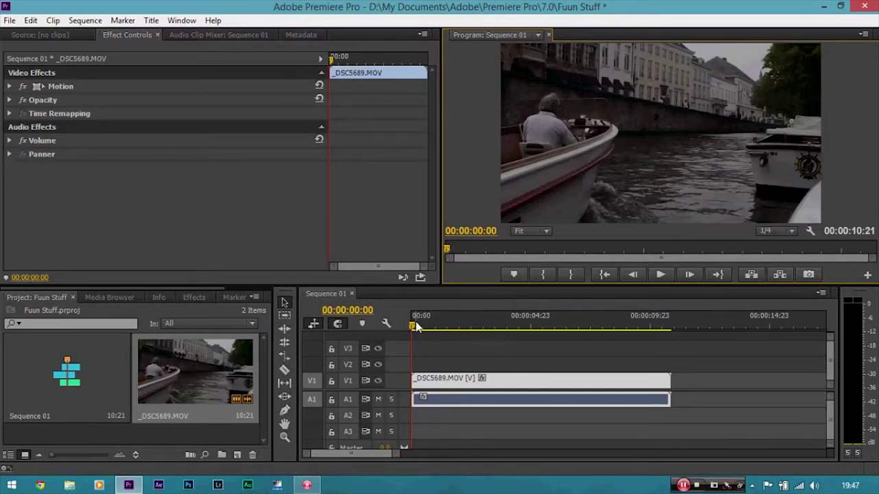
{"action": "mouse_move", "coordinate": [415, 321]}
{"action": "left_mouse_down"}
{"action": "mouse_move", "coordinate": [478, 331]}
{"action": "mouse_move", "coordinate": [471, 333]}
{"action": "left_mouse_up"}
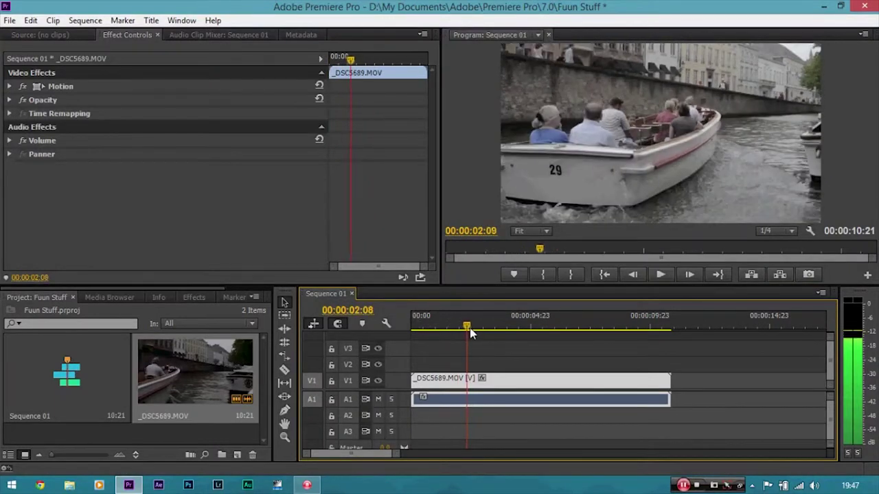
Step: Trial-trim the clip's start to the playhead, then restore its full original length
{"action": "left_click_drag", "start_coordinate": [470, 333], "coordinate": [475, 328]}
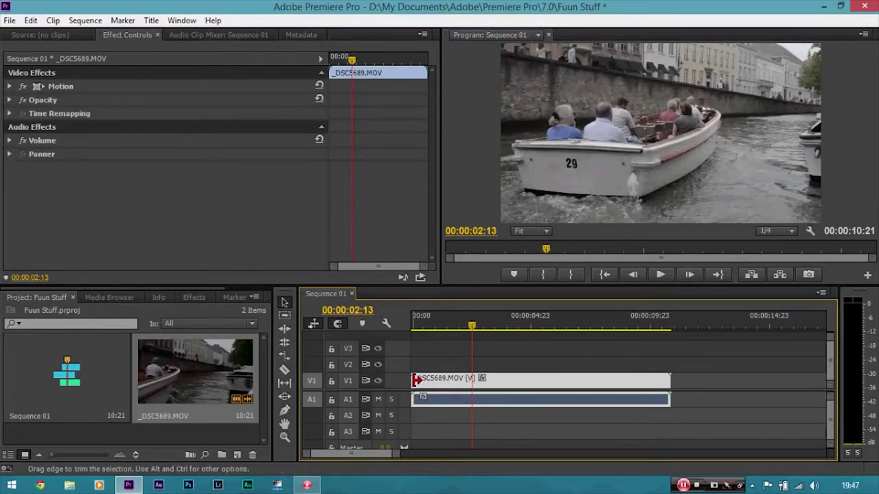
{"action": "left_click_drag", "start_coordinate": [415, 381], "coordinate": [481, 378]}
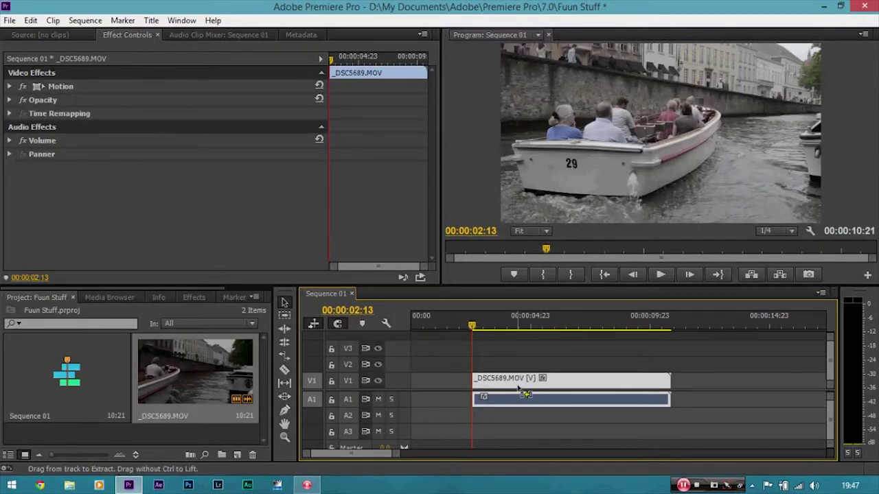
{"action": "left_click_drag", "start_coordinate": [523, 396], "coordinate": [522, 389]}
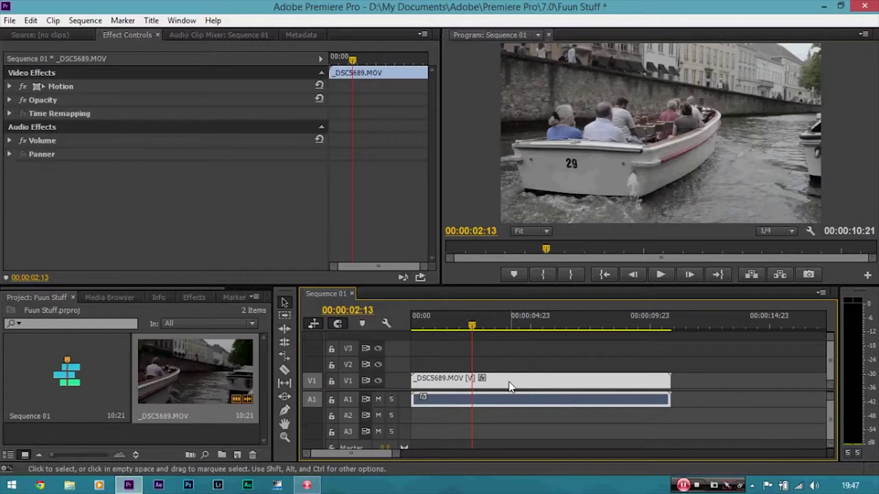
Step: Split the clip at 00:00:02:13 with the Razor tool and select the first piece
{"action": "key", "text": "c"}
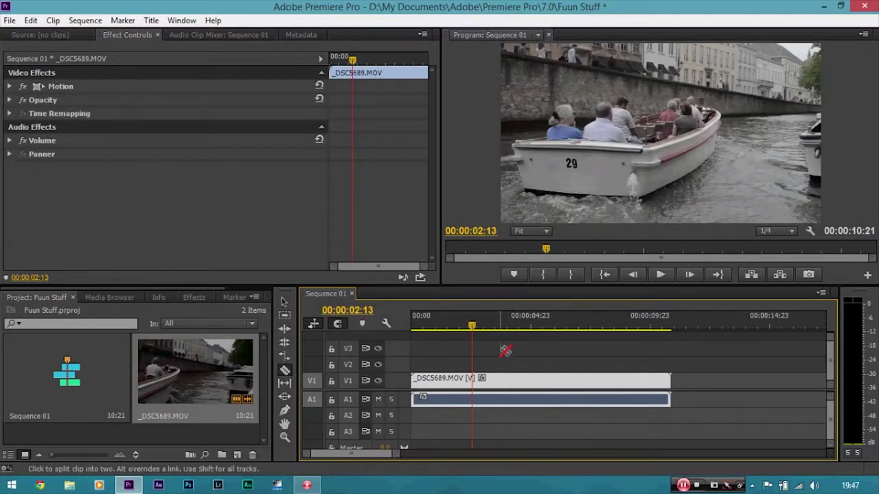
{"action": "left_click", "coordinate": [472, 381]}
{"action": "key", "text": "v"}
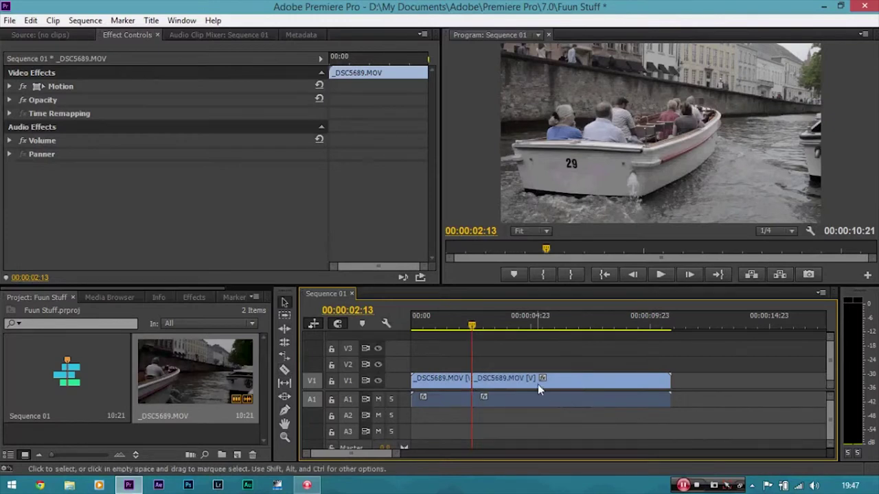
{"action": "left_click", "coordinate": [494, 328]}
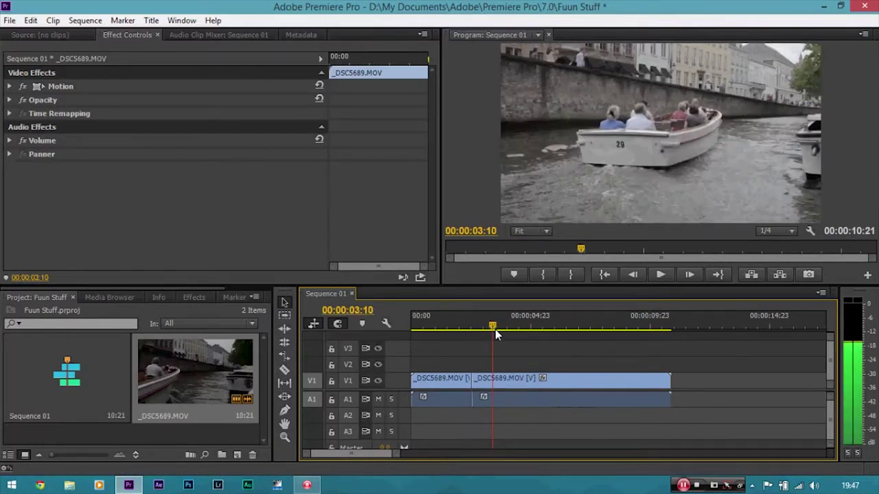
{"action": "left_click", "coordinate": [450, 379]}
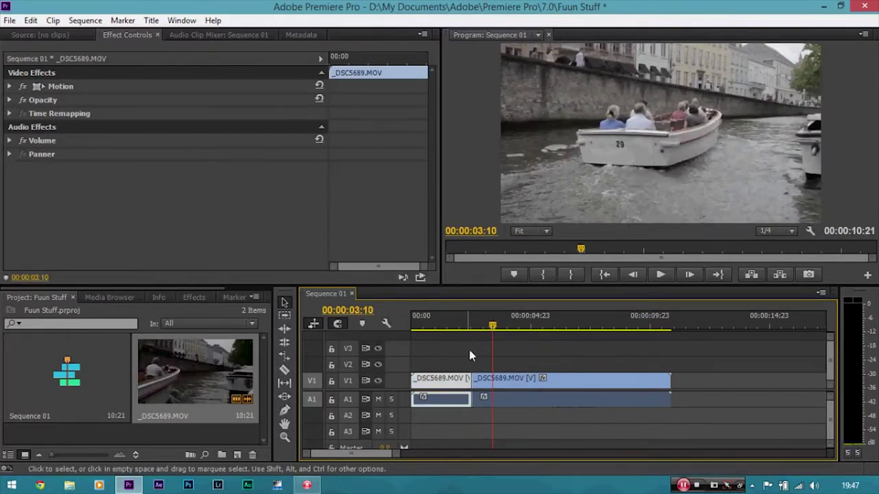
Step: Delete the opening piece, move the clip to 00:00 and trim its end at 00:00:06:06
{"action": "key", "text": "Delete"}
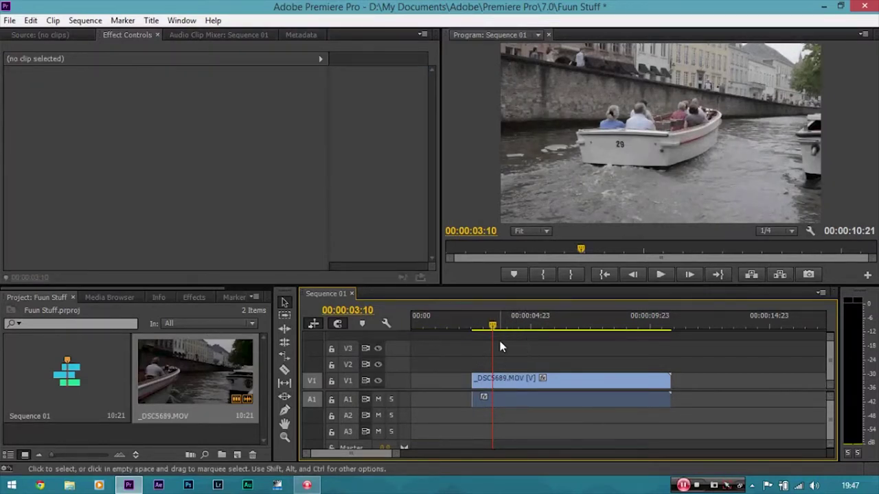
{"action": "left_click_drag", "start_coordinate": [454, 323], "coordinate": [496, 323]}
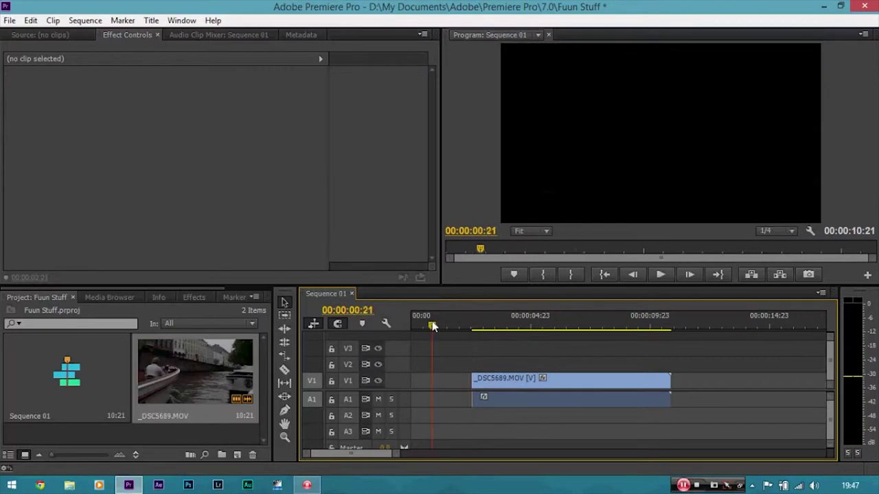
{"action": "mouse_move", "coordinate": [530, 380]}
{"action": "left_mouse_down"}
{"action": "mouse_move", "coordinate": [483, 332]}
{"action": "mouse_move", "coordinate": [498, 326]}
{"action": "left_mouse_up"}
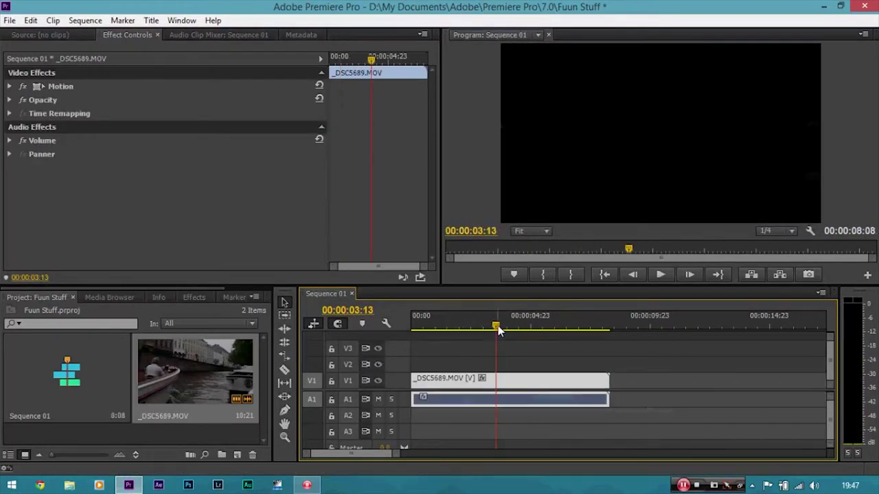
{"action": "left_click_drag", "start_coordinate": [555, 335], "coordinate": [560, 336]}
{"action": "left_click_drag", "start_coordinate": [613, 379], "coordinate": [560, 380]}
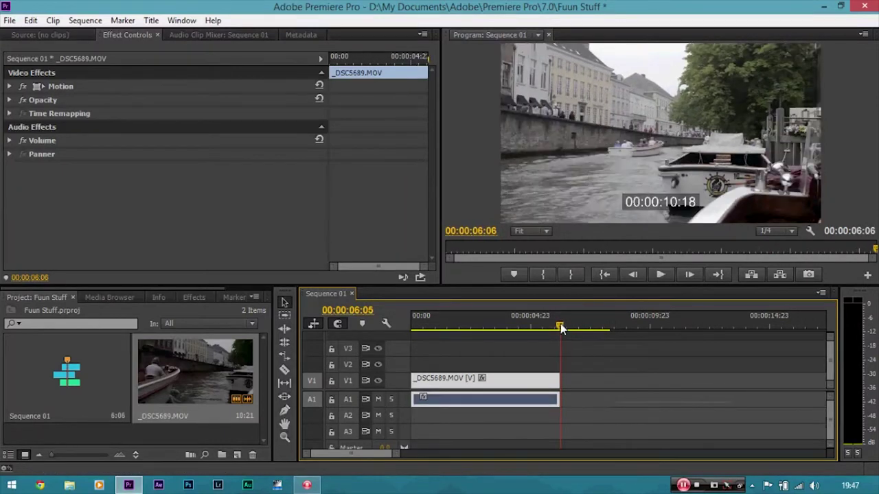
{"action": "left_click_drag", "start_coordinate": [562, 329], "coordinate": [419, 327]}
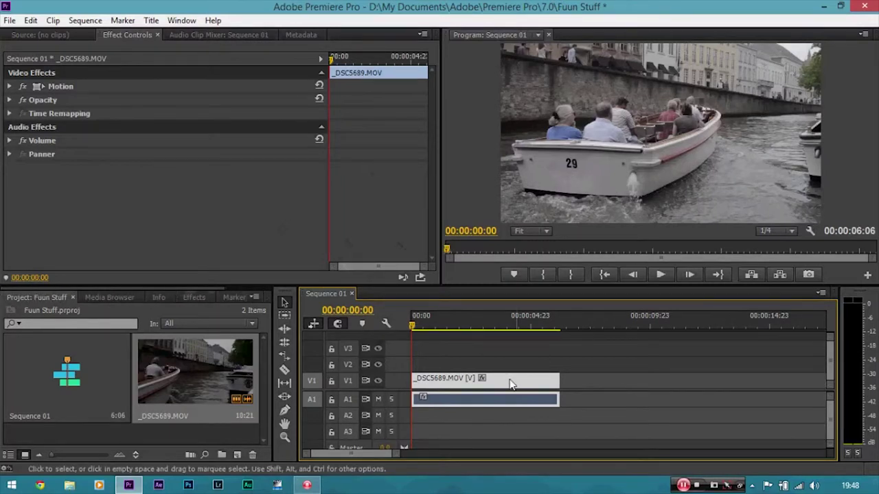
Step: Drag Colorista II from Video Effects > Magic Bullet Colorista onto the V1 canal clip
{"action": "left_click", "coordinate": [189, 297]}
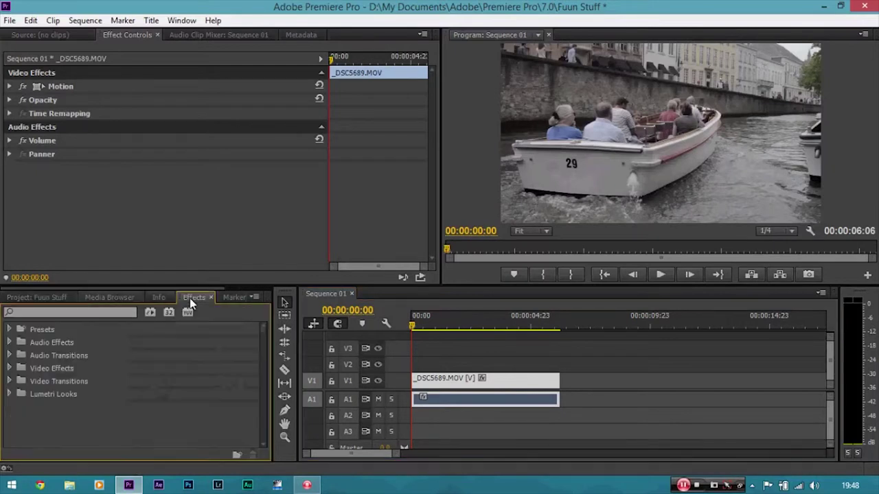
{"action": "left_click", "coordinate": [9, 369]}
{"action": "left_click_drag", "start_coordinate": [266, 346], "coordinate": [239, 387]}
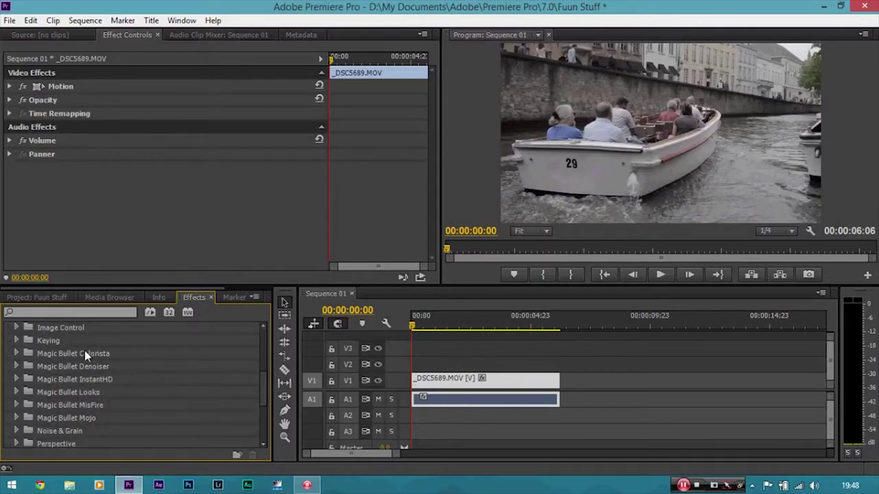
{"action": "left_click", "coordinate": [16, 354]}
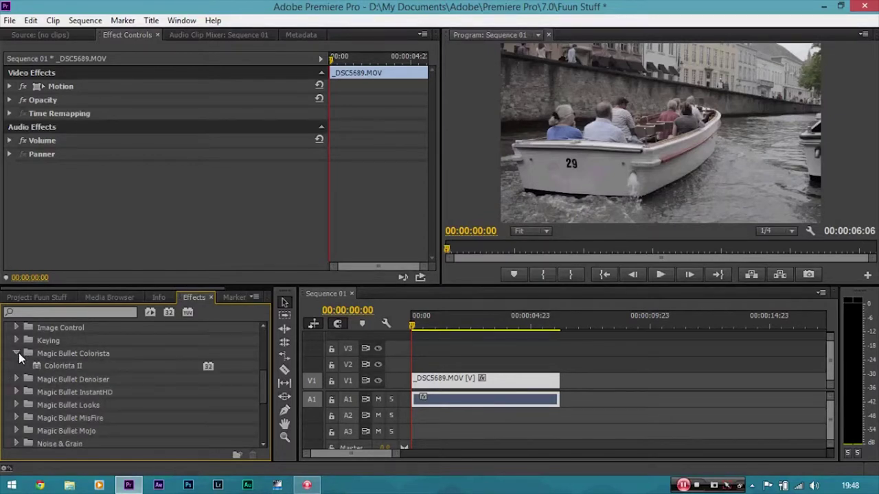
{"action": "left_click", "coordinate": [47, 366]}
{"action": "left_click_drag", "start_coordinate": [46, 366], "coordinate": [437, 383]}
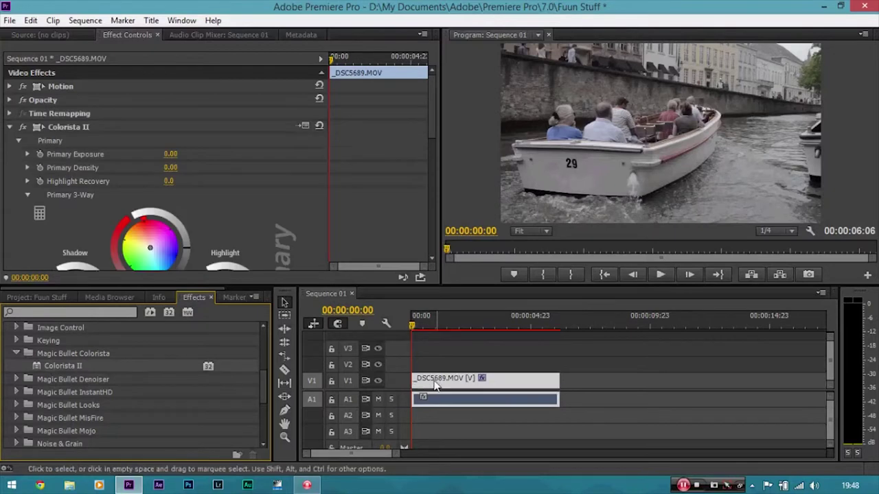
{"action": "left_click_drag", "start_coordinate": [262, 401], "coordinate": [279, 362]}
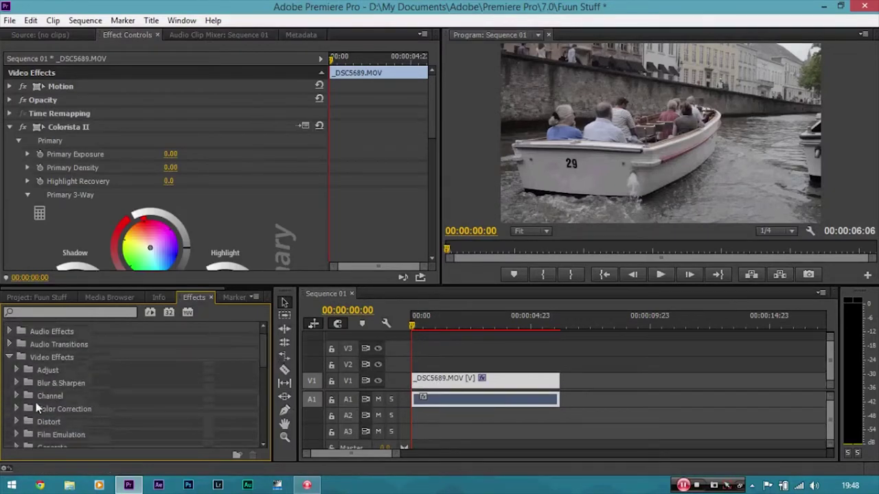
{"action": "left_click", "coordinate": [17, 409]}
{"action": "left_click_drag", "start_coordinate": [263, 338], "coordinate": [266, 367]}
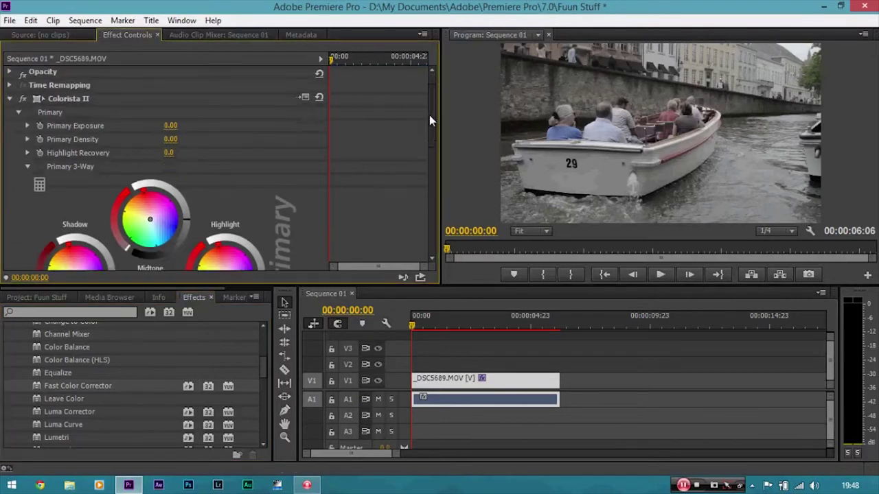
Step: Shift Colorista II's Primary 3-Way Shadow wheel toward blue and Midtone wheel toward orange
{"action": "scroll", "coordinate": [430, 134], "scroll_direction": "down", "scroll_amount": 3}
{"action": "mouse_move", "coordinate": [430, 135]}
{"action": "left_mouse_down"}
{"action": "mouse_move", "coordinate": [440, 228]}
{"action": "mouse_move", "coordinate": [438, 128]}
{"action": "mouse_move", "coordinate": [437, 142]}
{"action": "left_mouse_up"}
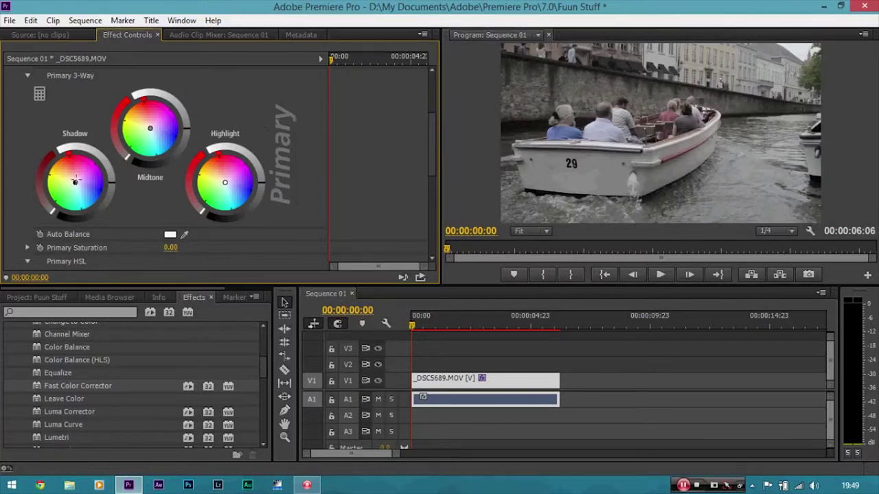
{"action": "left_click_drag", "start_coordinate": [79, 171], "coordinate": [86, 190]}
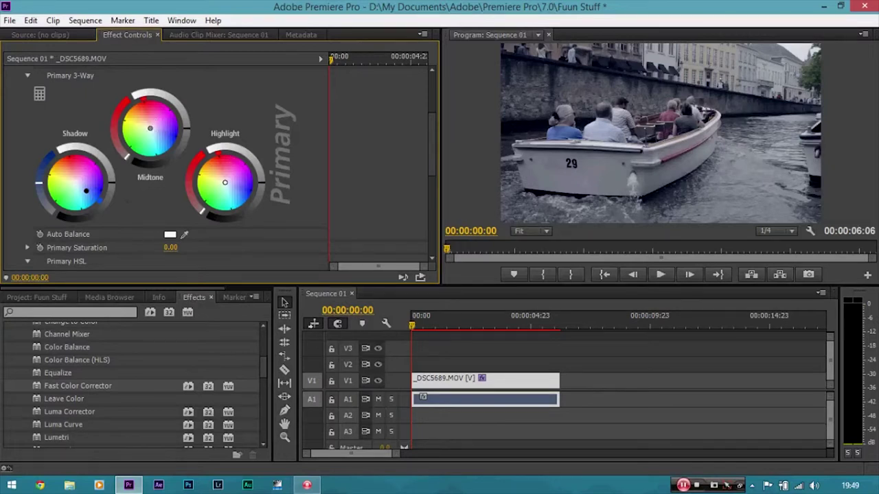
{"action": "left_click_drag", "start_coordinate": [149, 128], "coordinate": [139, 115]}
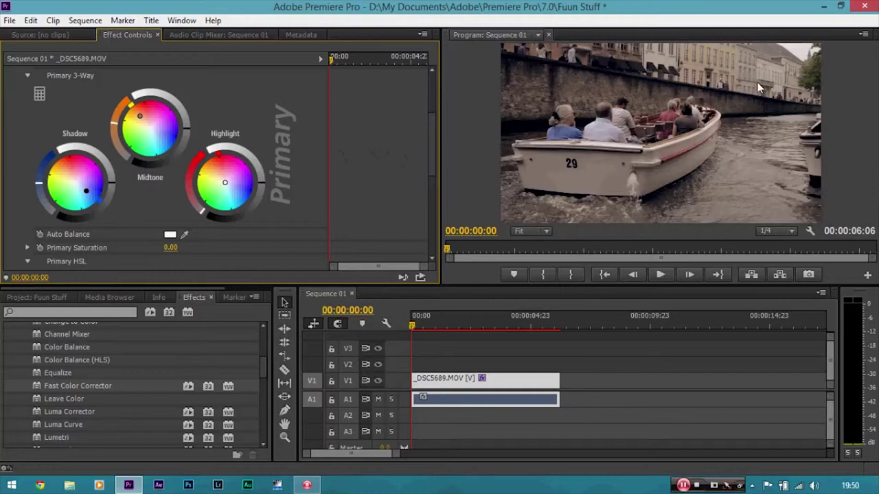
Step: Scrub Colorista II Primary Saturation to 100 and pull the Shadow and Midtone rings down
{"action": "scroll", "coordinate": [431, 135], "scroll_direction": "down", "scroll_amount": 1}
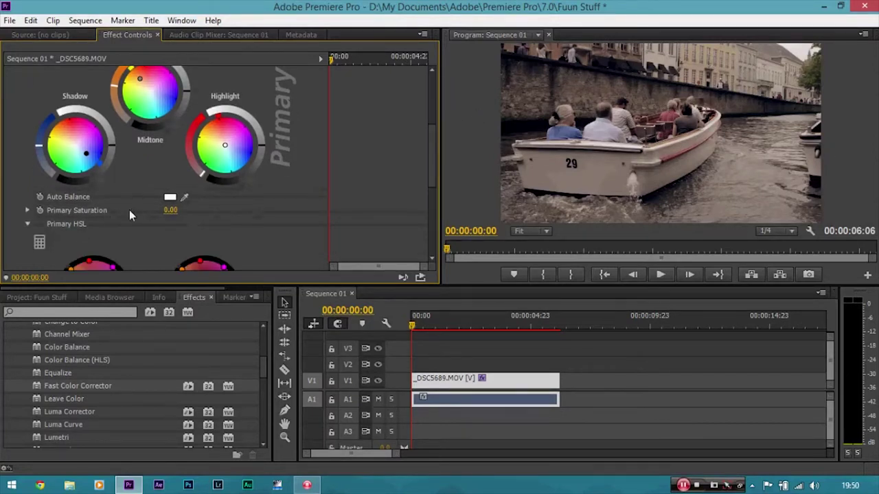
{"action": "left_click_drag", "start_coordinate": [171, 210], "coordinate": [239, 210]}
{"action": "scroll", "coordinate": [431, 165], "scroll_direction": "up", "scroll_amount": 1}
{"action": "scroll", "coordinate": [430, 160], "scroll_direction": "up", "scroll_amount": 1}
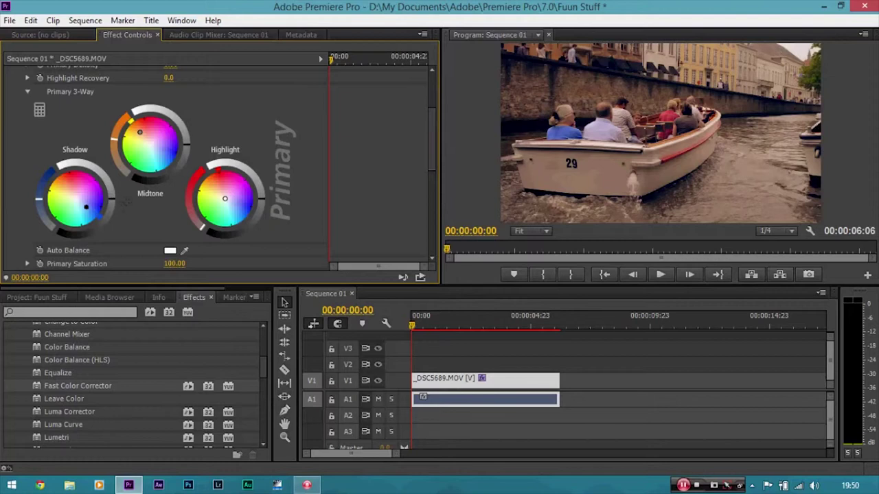
{"action": "left_click_drag", "start_coordinate": [112, 201], "coordinate": [112, 205]}
{"action": "left_click_drag", "start_coordinate": [187, 150], "coordinate": [184, 160]}
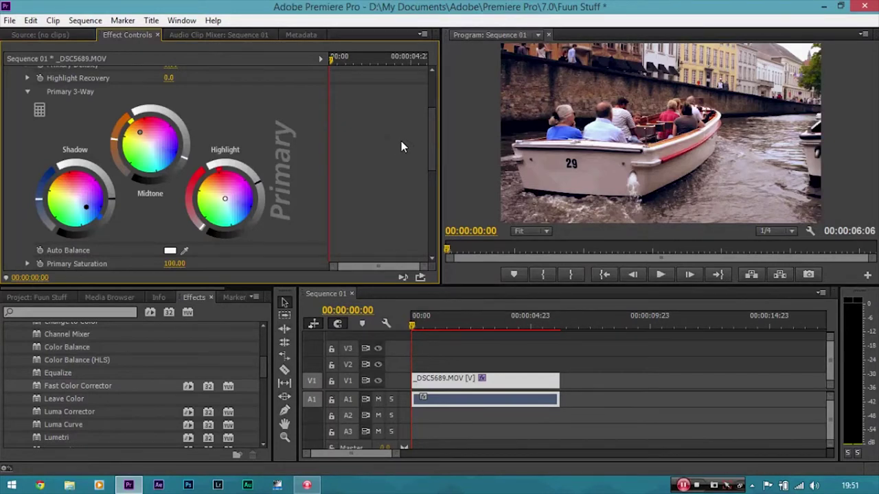
{"action": "left_click_drag", "start_coordinate": [432, 148], "coordinate": [435, 115]}
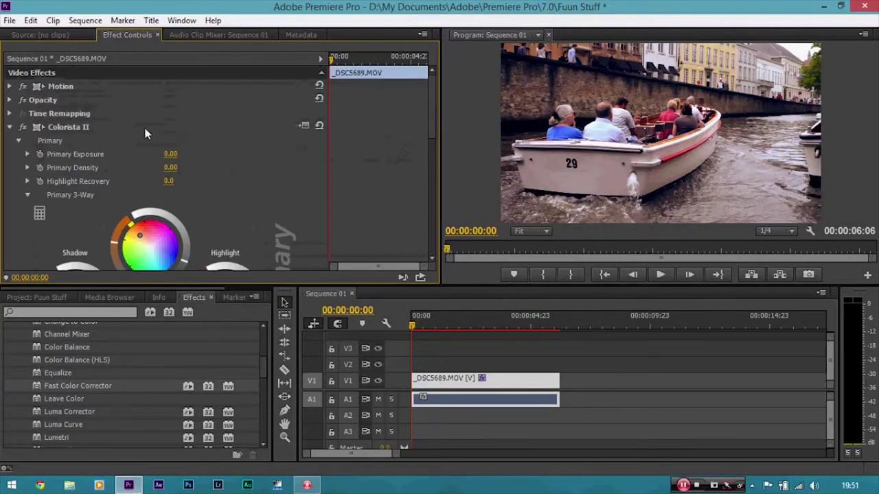
{"action": "left_click", "coordinate": [22, 128]}
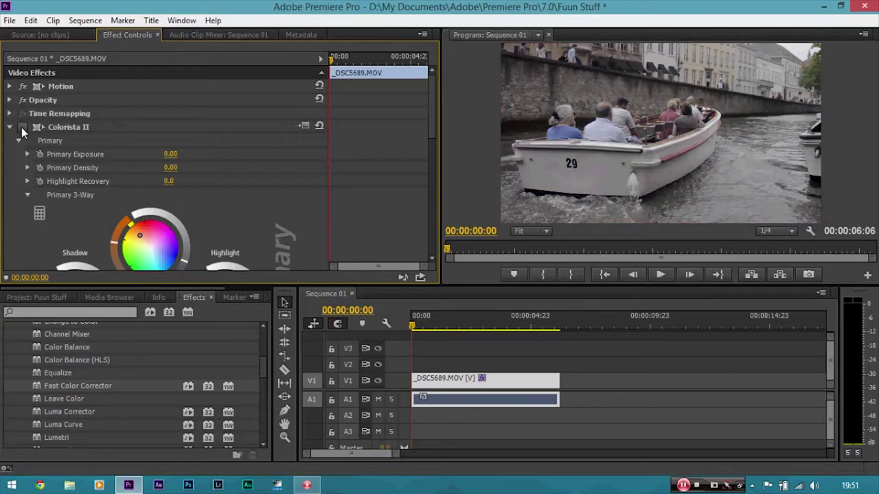
{"action": "left_click", "coordinate": [22, 128]}
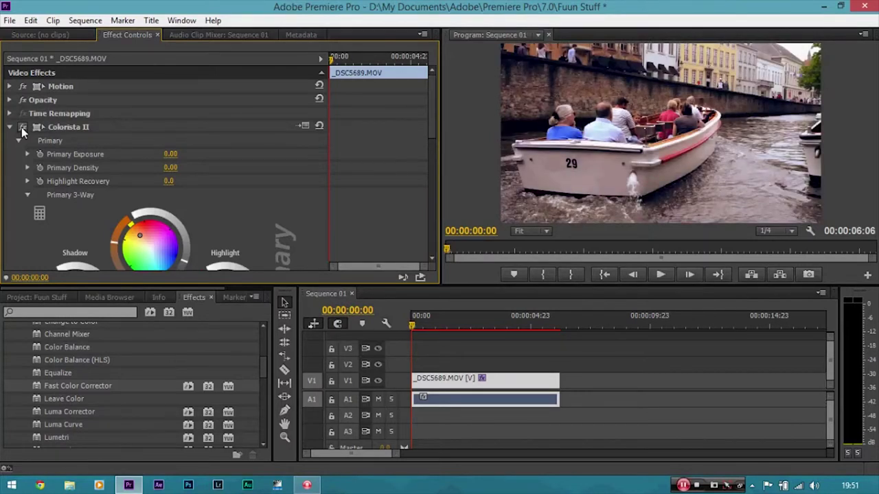
{"action": "scroll", "coordinate": [434, 156], "scroll_direction": "down", "scroll_amount": 4}
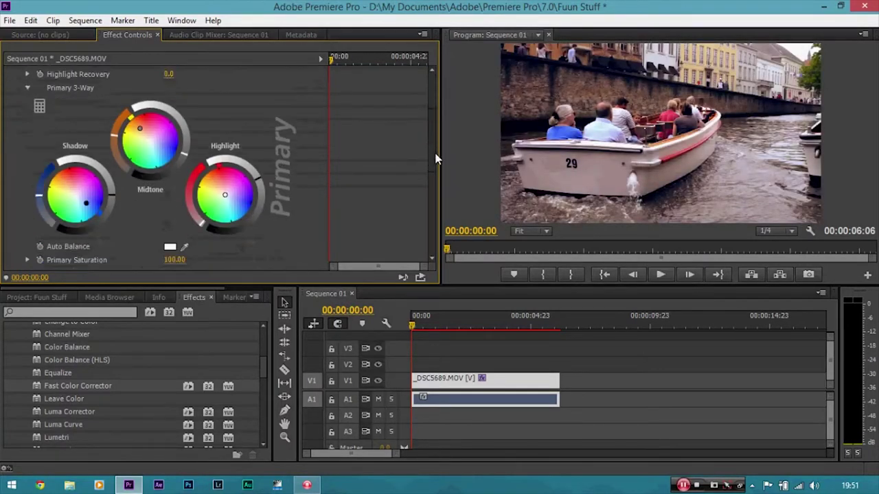
{"action": "scroll", "coordinate": [437, 158], "scroll_direction": "up", "scroll_amount": 1}
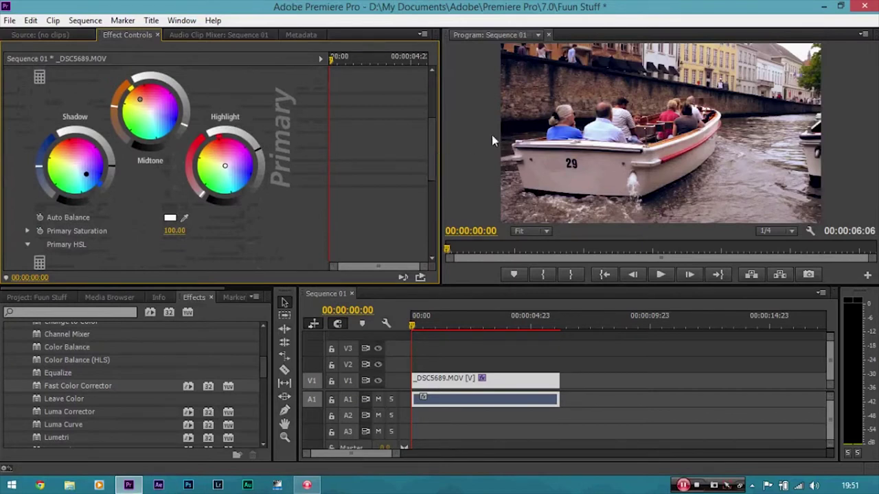
{"action": "left_click_drag", "start_coordinate": [427, 134], "coordinate": [431, 85]}
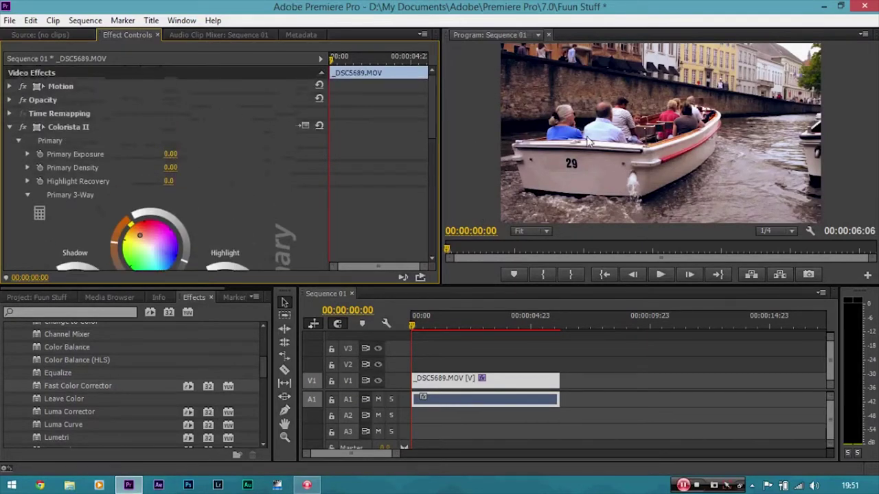
Step: Zoom the Program Monitor to 150% and pan to a passenger by the canal wall
{"action": "left_click", "coordinate": [541, 233]}
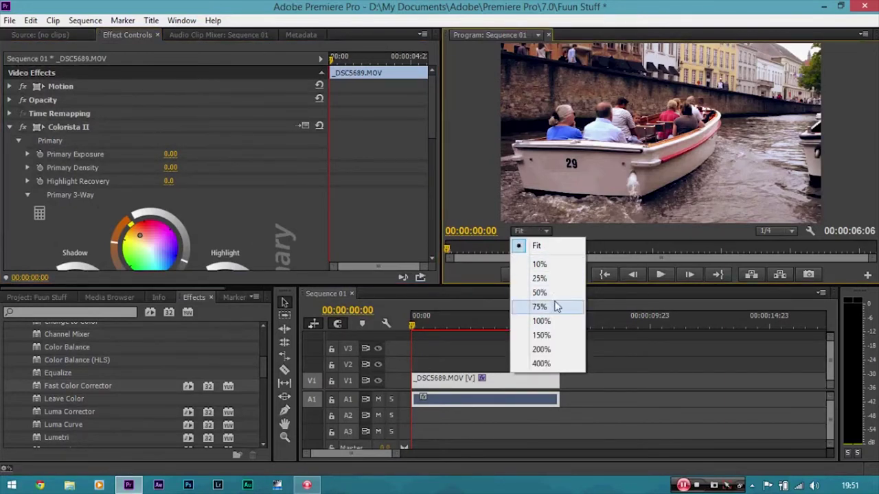
{"action": "left_click", "coordinate": [540, 336]}
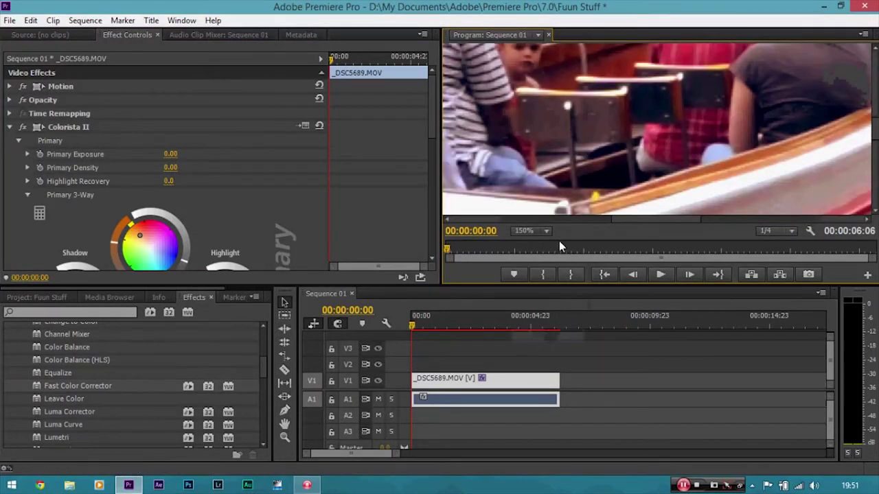
{"action": "key", "text": "h"}
{"action": "mouse_move", "coordinate": [580, 156]}
{"action": "left_mouse_down"}
{"action": "mouse_move", "coordinate": [570, 145]}
{"action": "mouse_move", "coordinate": [613, 111]}
{"action": "left_mouse_up"}
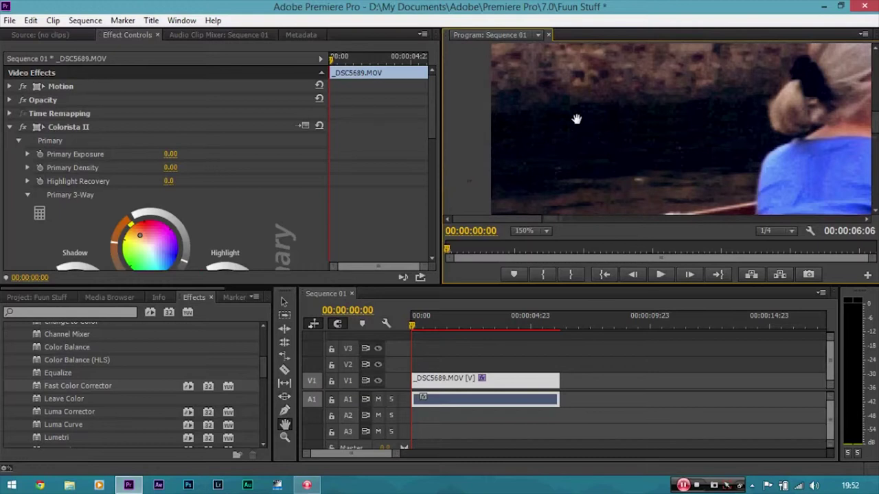
{"action": "scroll", "coordinate": [430, 129], "scroll_direction": "down", "scroll_amount": 3}
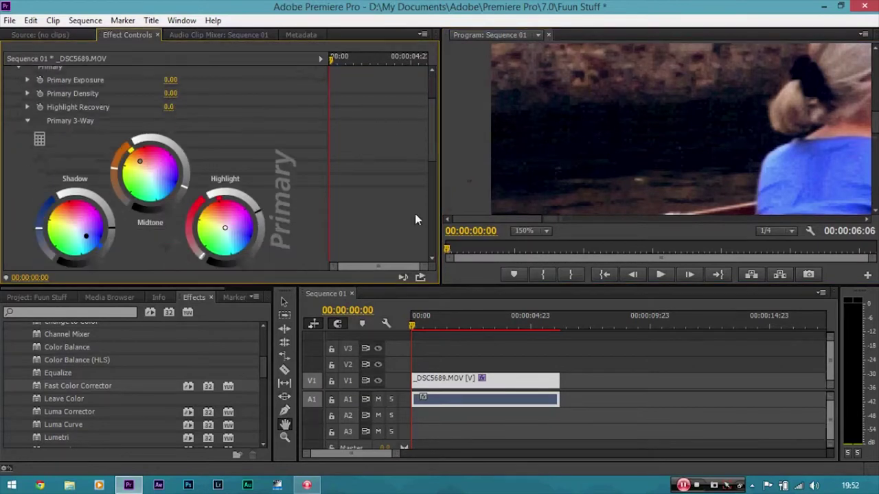
Step: Toggle the Colorista II grade off and on twice to compare the passenger close-up
{"action": "scroll", "coordinate": [433, 129], "scroll_direction": "up", "scroll_amount": 1}
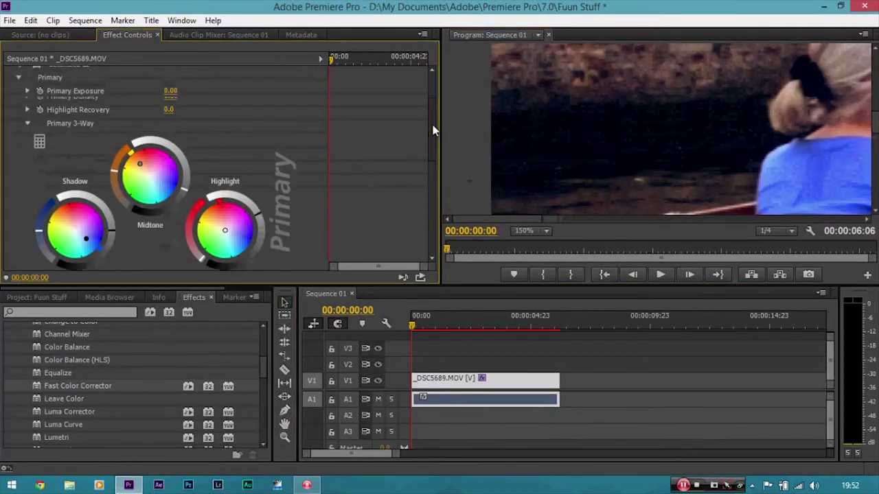
{"action": "scroll", "coordinate": [433, 129], "scroll_direction": "up", "scroll_amount": 2}
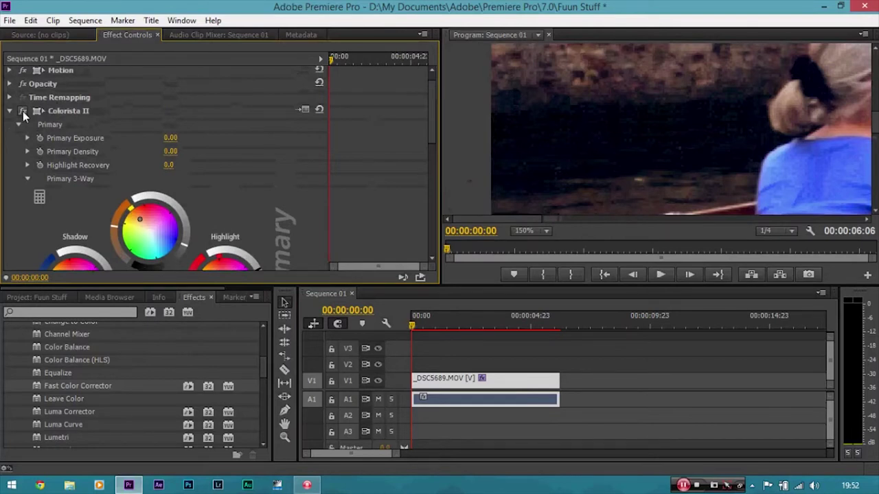
{"action": "left_click", "coordinate": [23, 111]}
{"action": "left_click", "coordinate": [23, 111]}
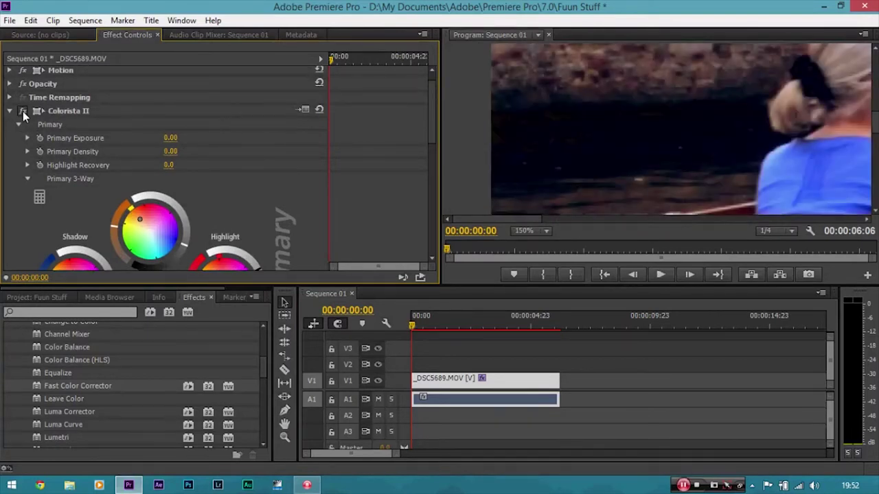
{"action": "left_click", "coordinate": [23, 112]}
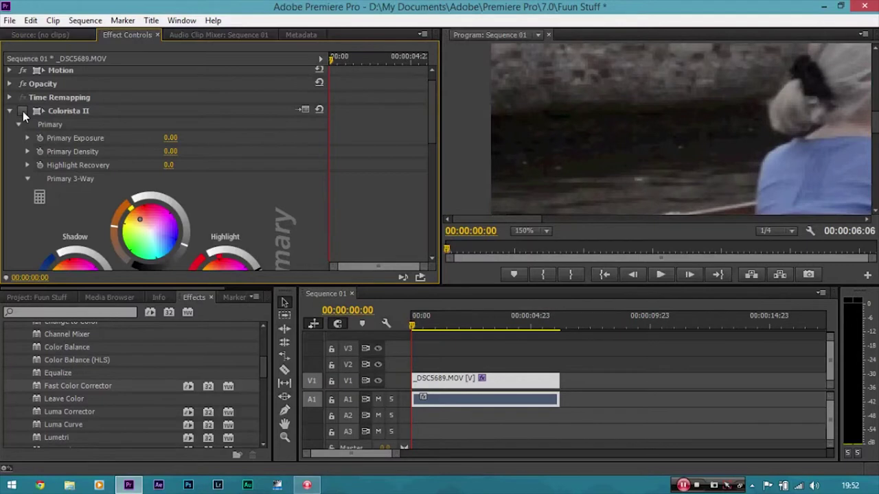
{"action": "left_click", "coordinate": [23, 112]}
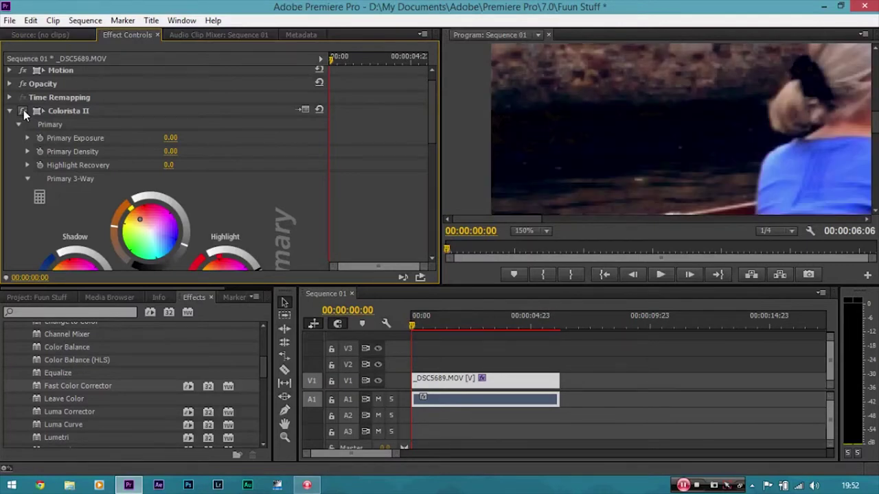
Step: Flip Colorista II on and off again, leaving the close-up ungraded
{"action": "left_click_drag", "start_coordinate": [432, 107], "coordinate": [431, 129]}
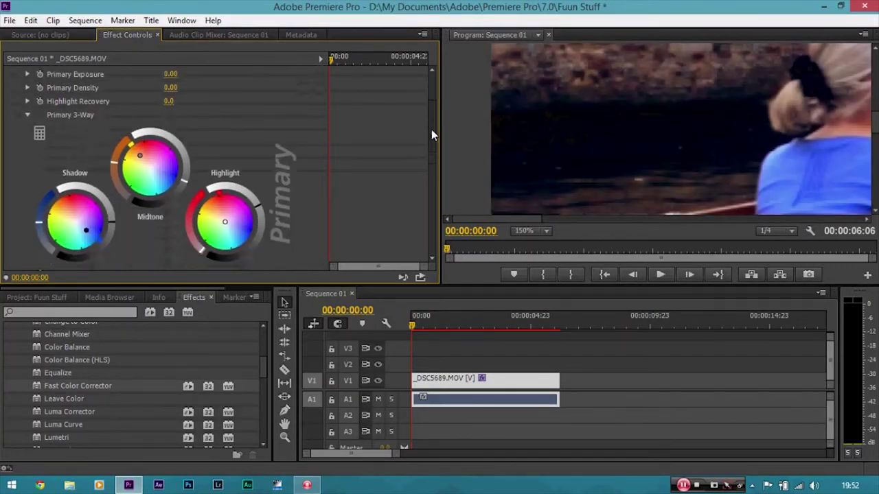
{"action": "scroll", "coordinate": [179, 203], "scroll_direction": "down", "scroll_amount": 1}
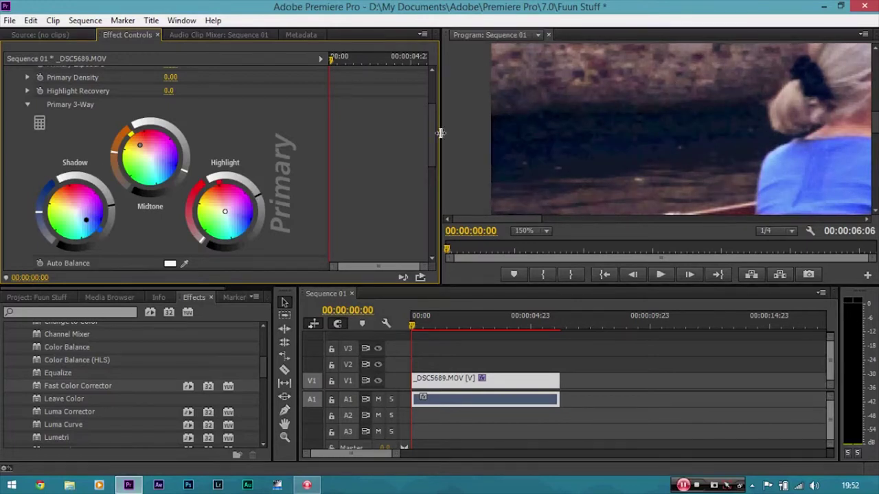
{"action": "scroll", "coordinate": [398, 117], "scroll_direction": "up", "scroll_amount": 3}
{"action": "left_click", "coordinate": [24, 128]}
{"action": "left_click", "coordinate": [23, 129]}
{"action": "left_click", "coordinate": [24, 128]}
{"action": "left_click", "coordinate": [24, 128]}
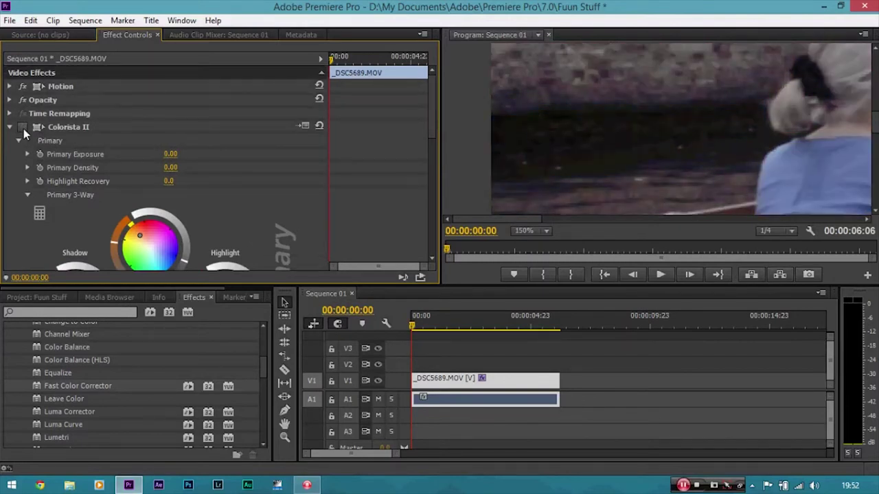
Step: Set the Program Monitor zoom to Fit and switch Colorista II back on
{"action": "left_click", "coordinate": [542, 231]}
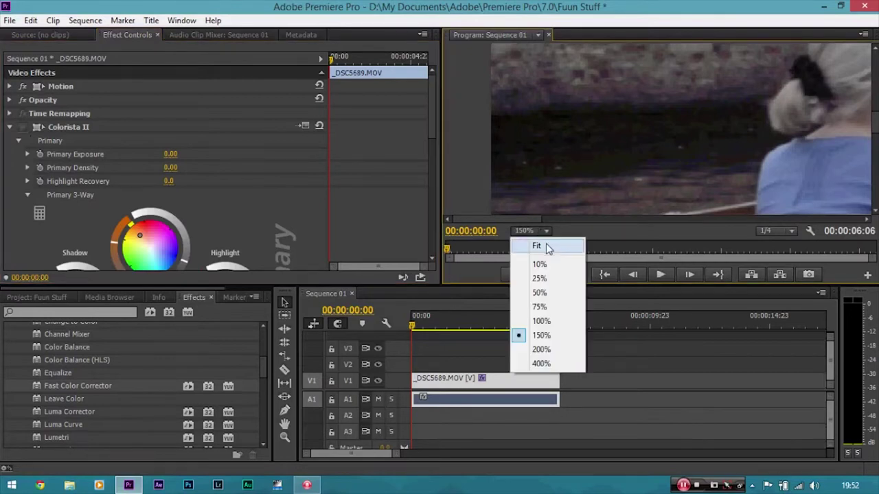
{"action": "left_click", "coordinate": [548, 247]}
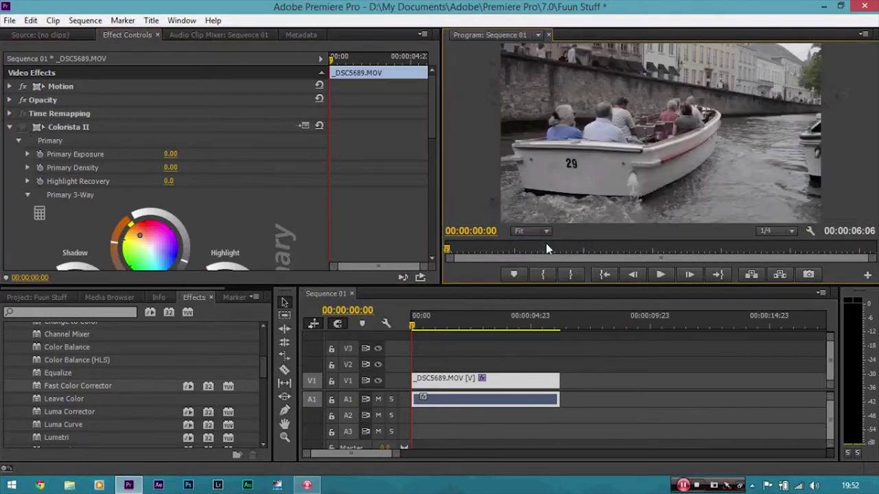
{"action": "left_click", "coordinate": [24, 128]}
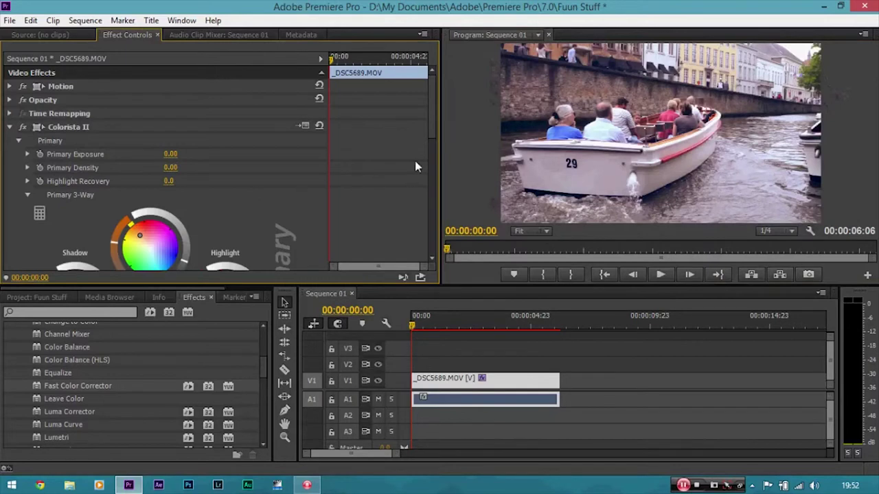
Step: Check Colorista II shows Primary Mix 100 with Primary Bypass unchecked, then activate the Sequence 01 timeline
{"action": "left_click_drag", "start_coordinate": [432, 132], "coordinate": [432, 143]}
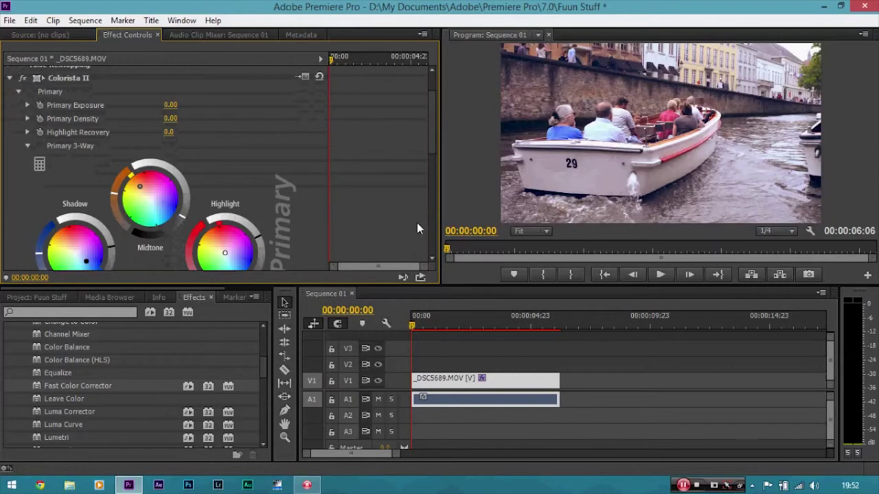
{"action": "left_click_drag", "start_coordinate": [433, 142], "coordinate": [426, 227]}
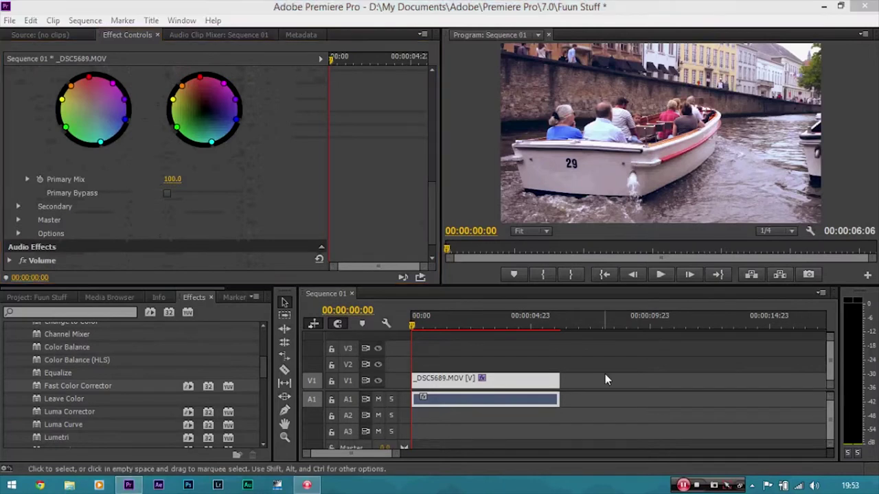
{"action": "left_click", "coordinate": [396, 171]}
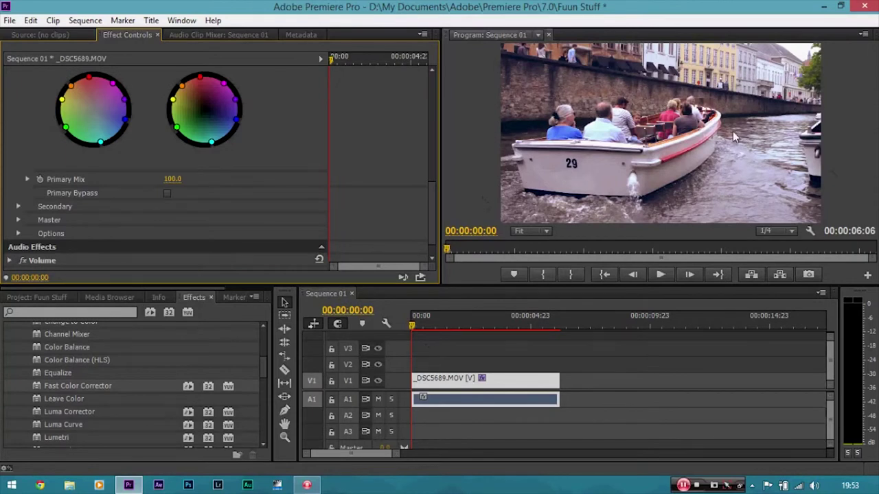
{"action": "left_click", "coordinate": [515, 383]}
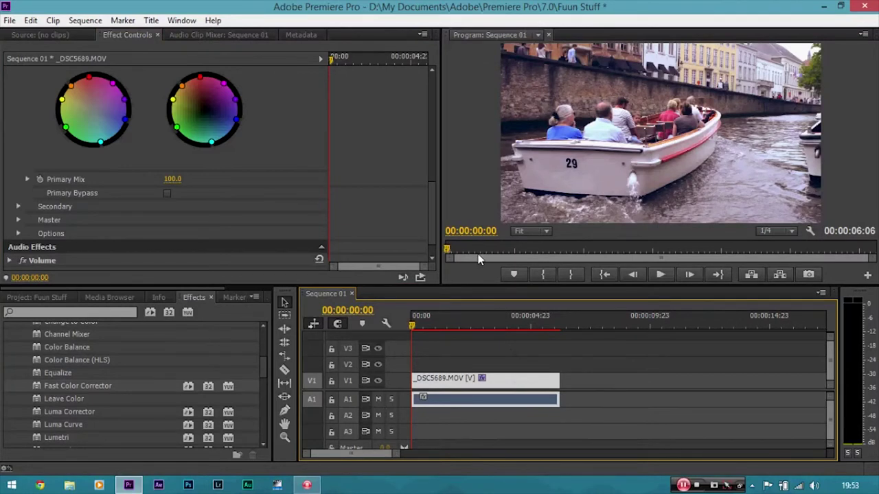
Step: Start a new sequence from the DSLR 1080p24 preset
{"action": "left_click", "coordinate": [10, 20]}
{"action": "mouse_move", "coordinate": [29, 36]}
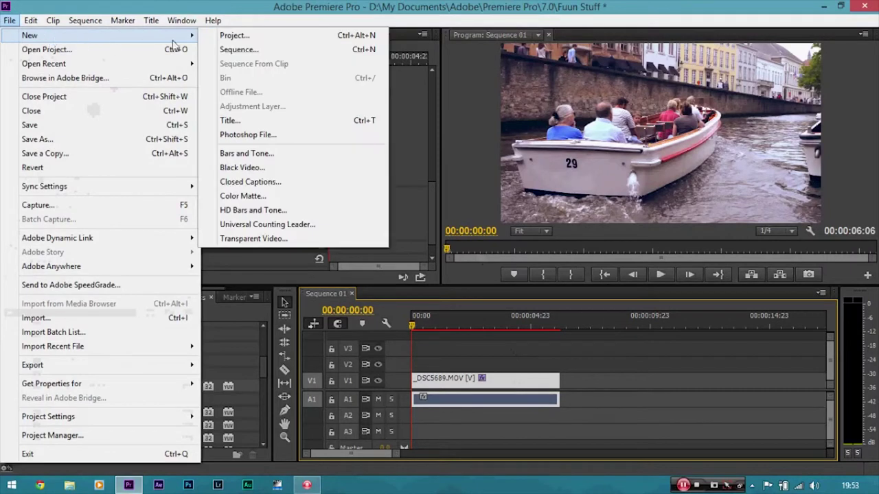
{"action": "left_click", "coordinate": [223, 50]}
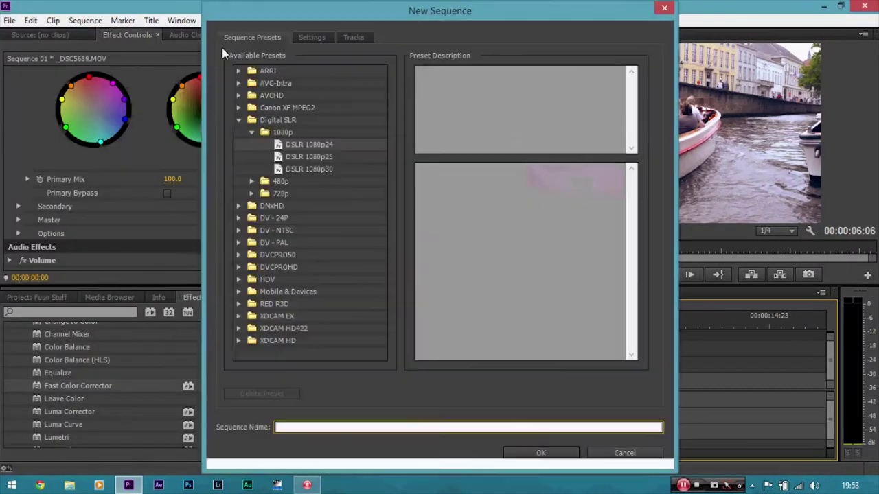
{"action": "left_click", "coordinate": [300, 144]}
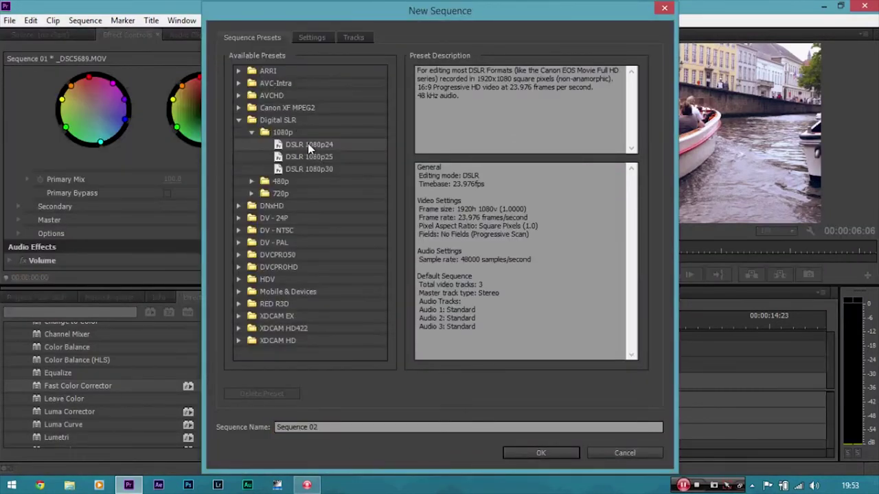
Step: Change the sequence's vertical frame size from 1080 to 800, giving 1920 × 800
{"action": "left_click", "coordinate": [309, 40]}
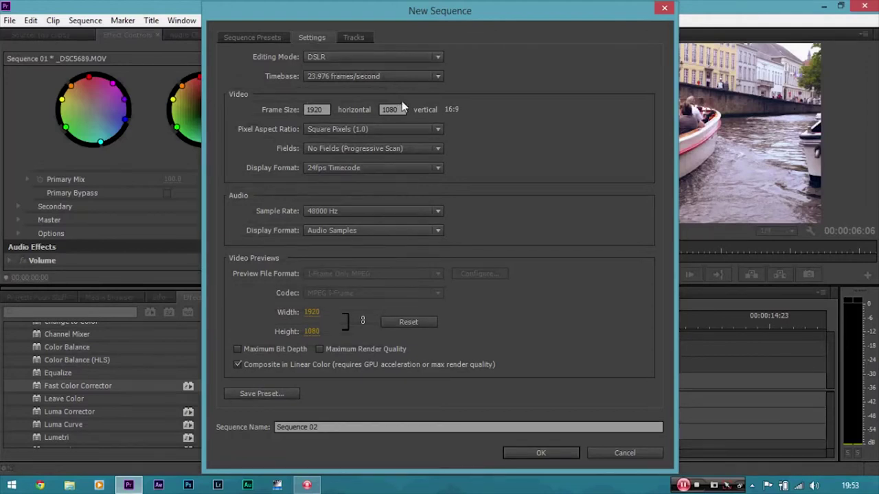
{"action": "left_click_drag", "start_coordinate": [406, 110], "coordinate": [382, 110]}
{"action": "type", "text": "800"}
{"action": "left_click", "coordinate": [591, 110]}
Step: Create Sequence 02 and flip between it and Sequence 01
{"action": "left_click", "coordinate": [540, 453]}
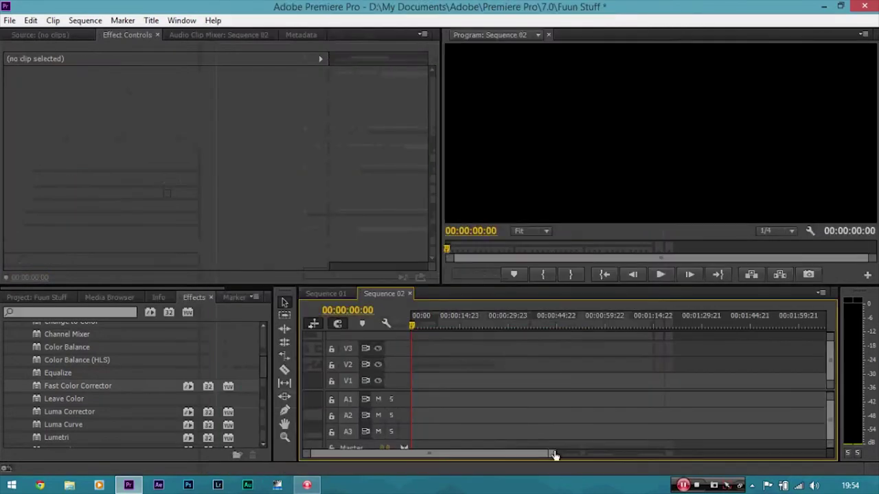
{"action": "left_click", "coordinate": [363, 293]}
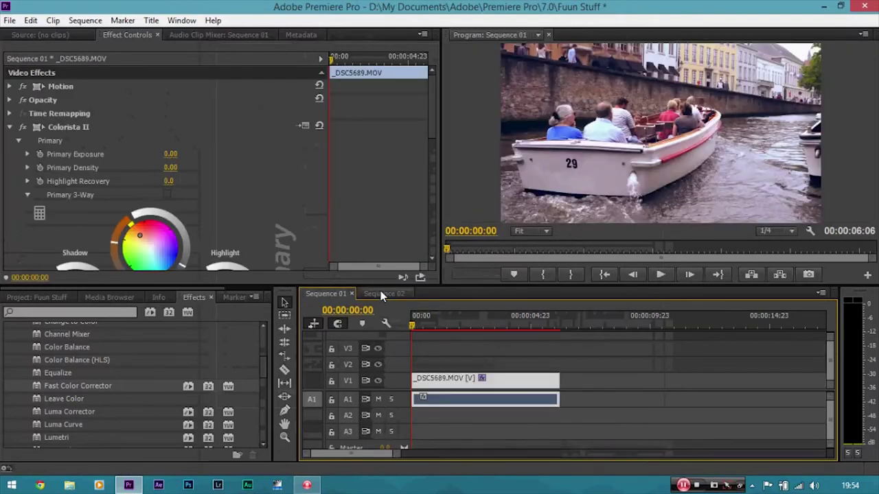
{"action": "left_click", "coordinate": [382, 294]}
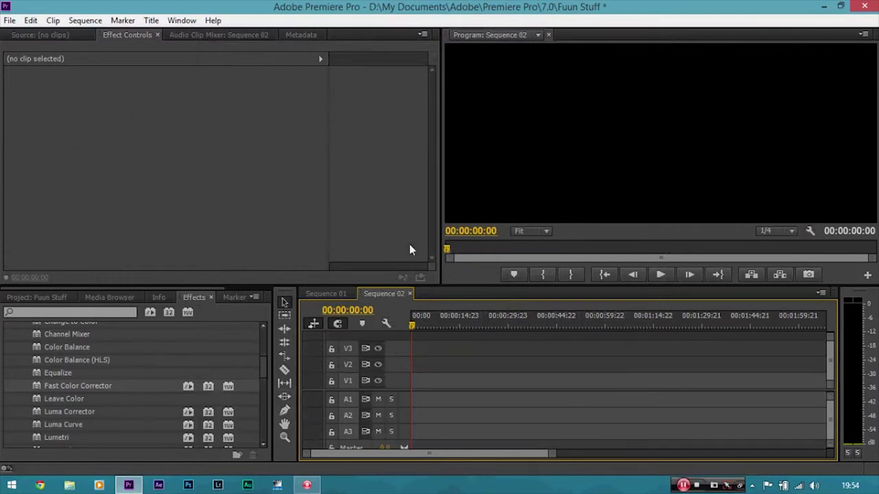
{"action": "left_click", "coordinate": [326, 294]}
{"action": "left_click", "coordinate": [375, 294]}
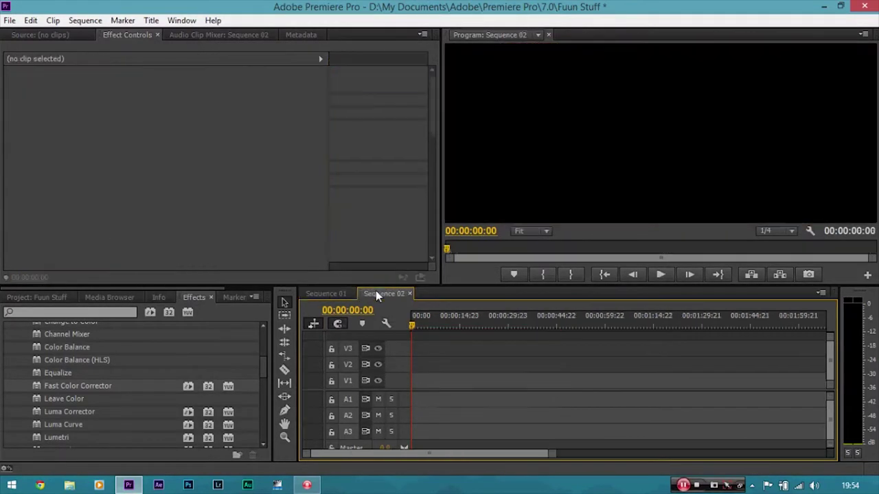
{"action": "left_click", "coordinate": [335, 294]}
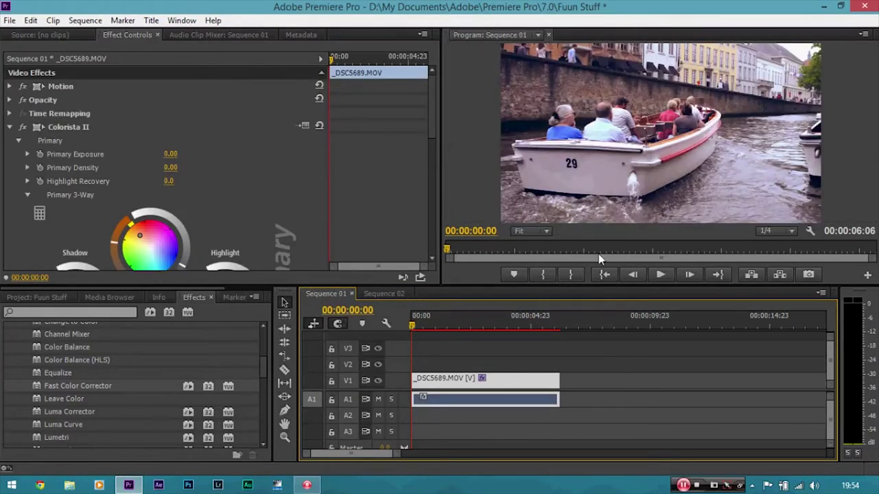
Step: Copy the graded _DSC5689.MOV clip from Sequence 01 and switch to Sequence 02
{"action": "right_click", "coordinate": [529, 383]}
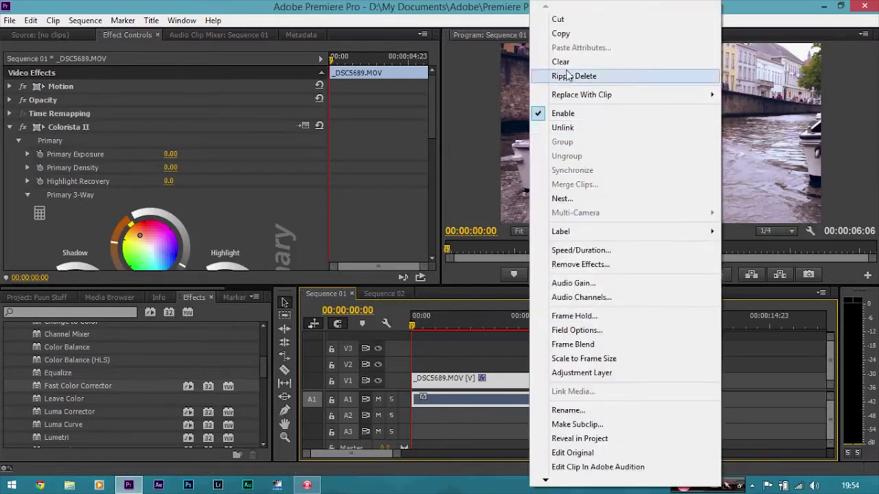
{"action": "left_click", "coordinate": [561, 34]}
{"action": "mouse_move", "coordinate": [432, 93]}
{"action": "left_mouse_down"}
{"action": "mouse_move", "coordinate": [426, 179]}
{"action": "mouse_move", "coordinate": [426, 77]}
{"action": "left_mouse_up"}
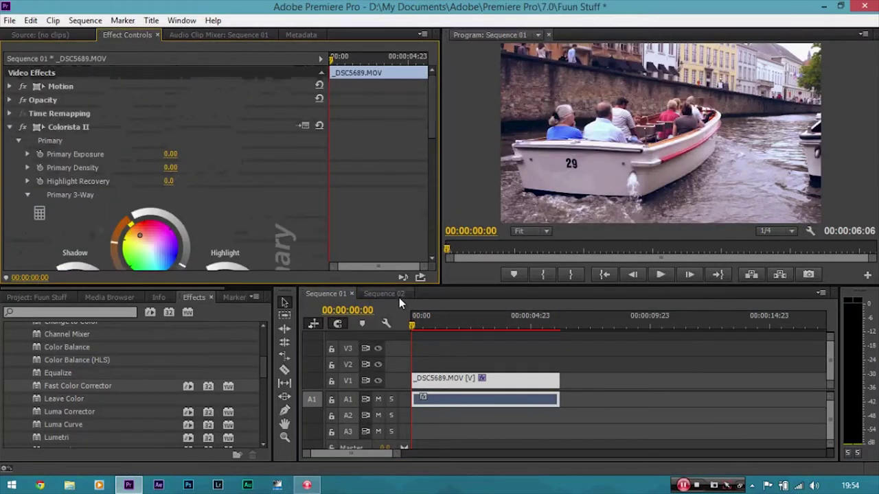
{"action": "left_click", "coordinate": [398, 297]}
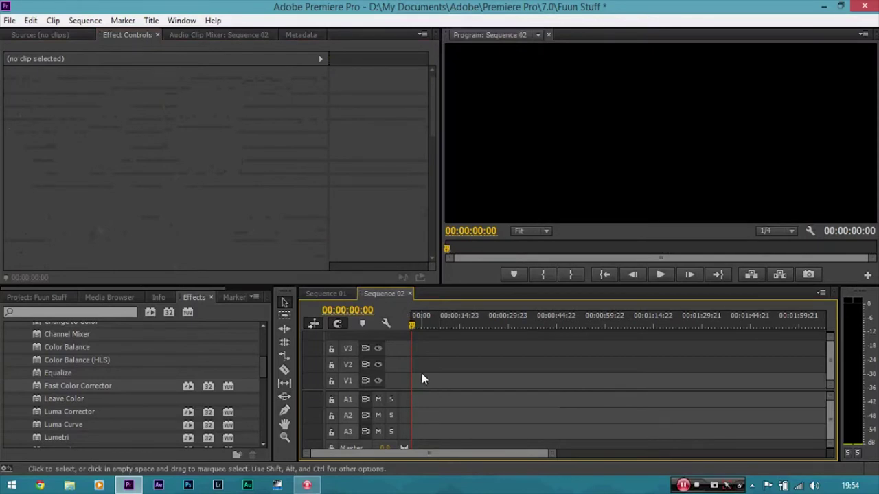
Step: Paste the clip into Sequence 02 and play it back from the start
{"action": "key", "text": "ctrl+v"}
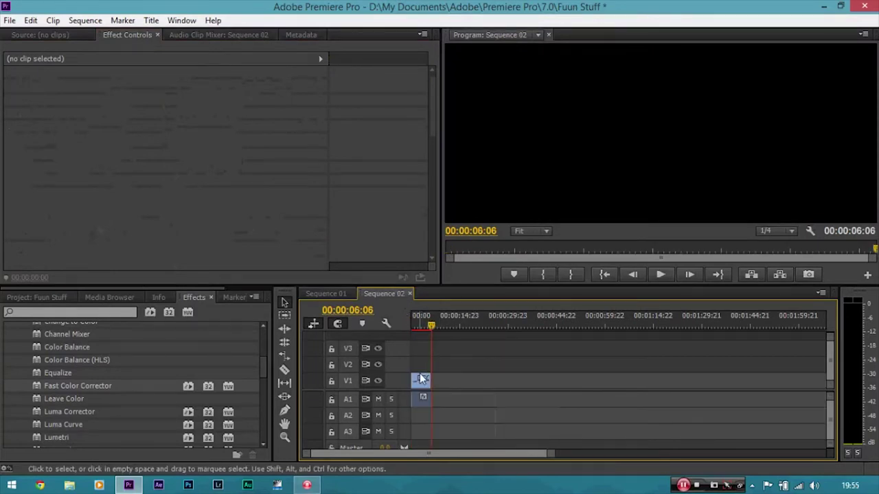
{"action": "left_click_drag", "start_coordinate": [431, 324], "coordinate": [414, 325]}
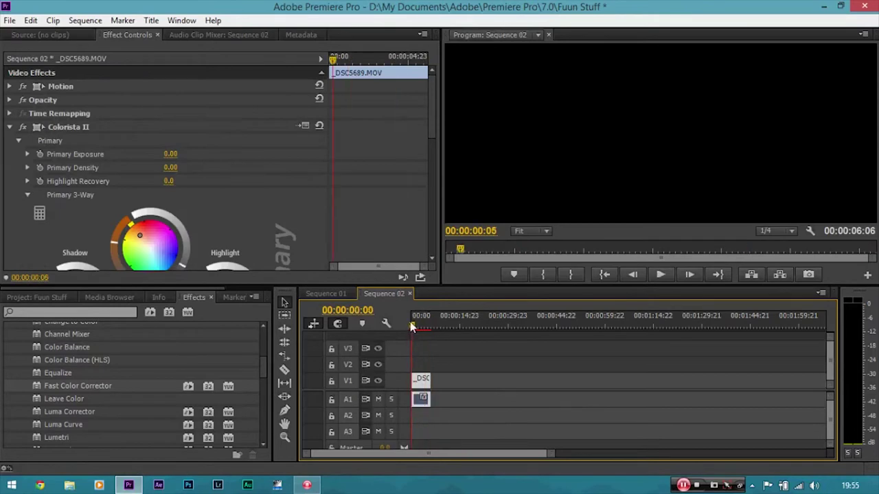
{"action": "key", "text": "="}
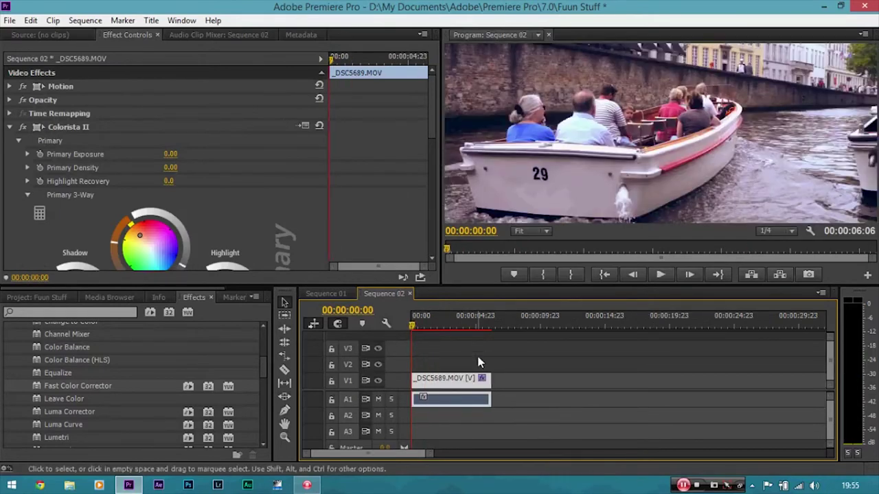
{"action": "key", "text": "space"}
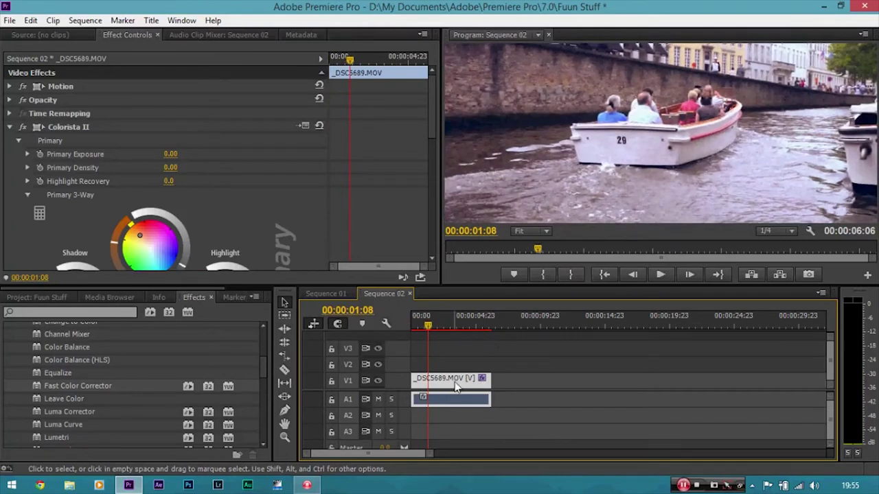
Step: Lower the clip in Motion to a vertical position of 513
{"action": "left_click", "coordinate": [10, 87]}
{"action": "mouse_move", "coordinate": [204, 99]}
{"action": "left_mouse_down"}
{"action": "mouse_move", "coordinate": [254, 99]}
{"action": "mouse_move", "coordinate": [208, 101]}
{"action": "left_mouse_up"}
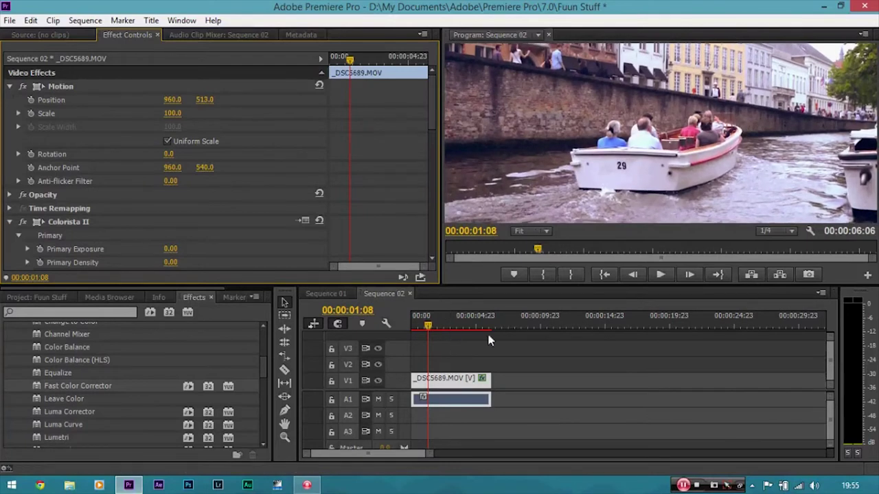
{"action": "left_click", "coordinate": [471, 382]}
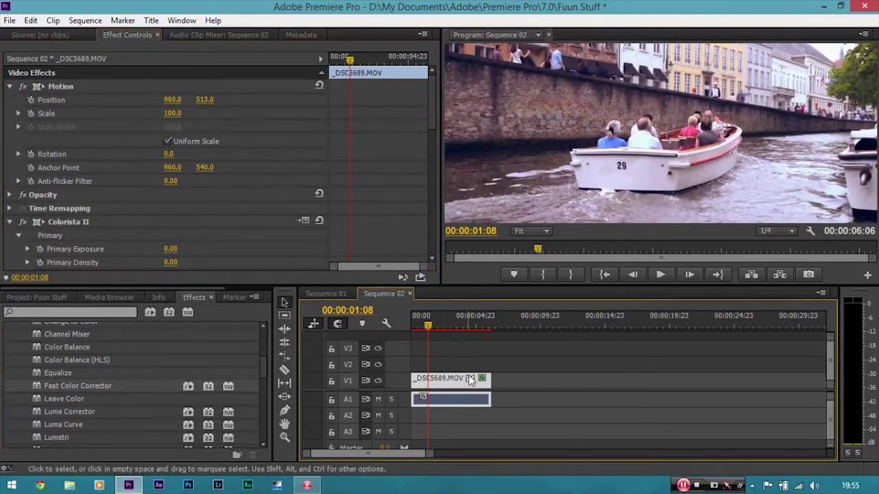
Step: Zoom the Program Monitor to 150% and pan to centre the boat's number 29
{"action": "left_click", "coordinate": [543, 229]}
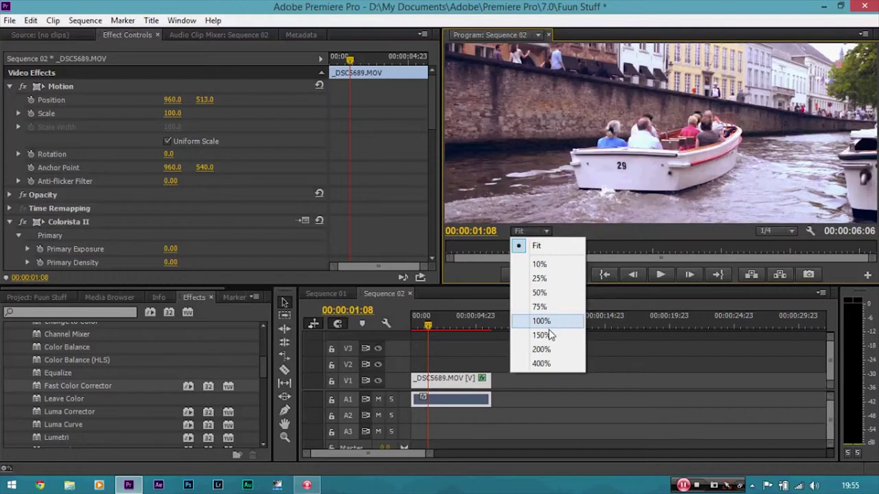
{"action": "left_click", "coordinate": [541, 335]}
{"action": "key", "text": "h"}
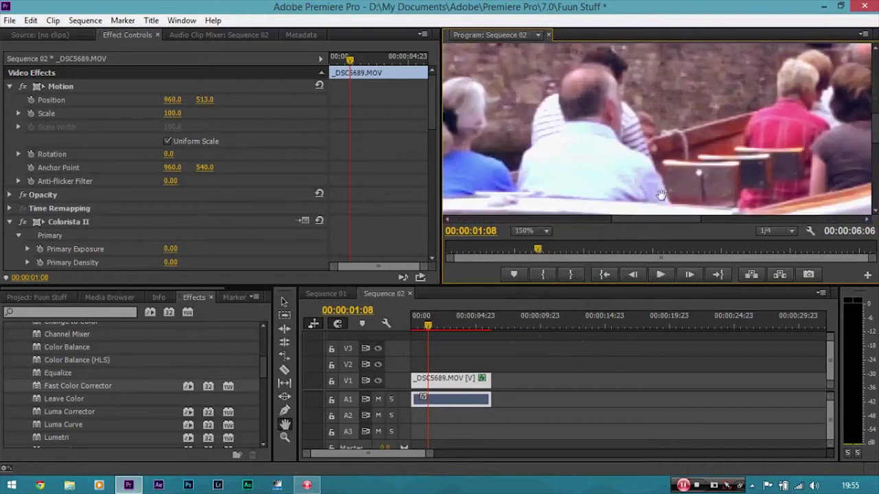
{"action": "left_click_drag", "start_coordinate": [649, 175], "coordinate": [647, 85]}
{"action": "mouse_move", "coordinate": [550, 141]}
{"action": "left_mouse_down"}
{"action": "mouse_move", "coordinate": [686, 133]}
{"action": "mouse_move", "coordinate": [673, 127]}
{"action": "left_mouse_up"}
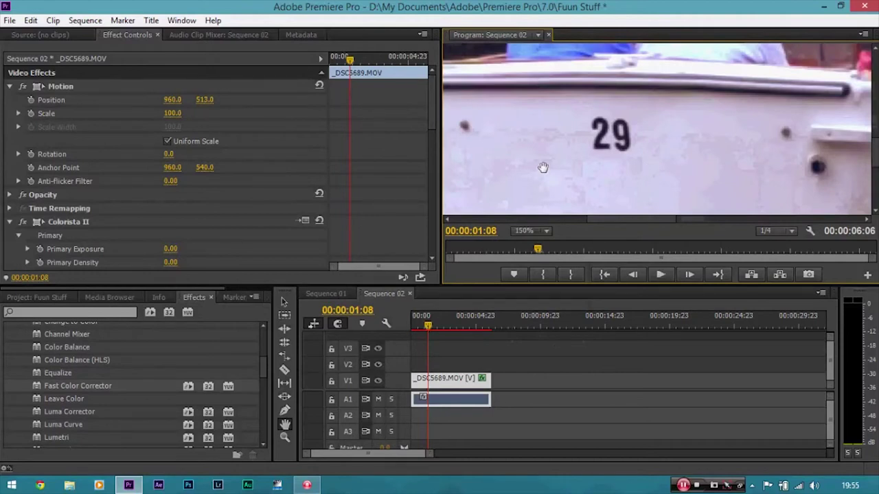
{"action": "left_click", "coordinate": [108, 313]}
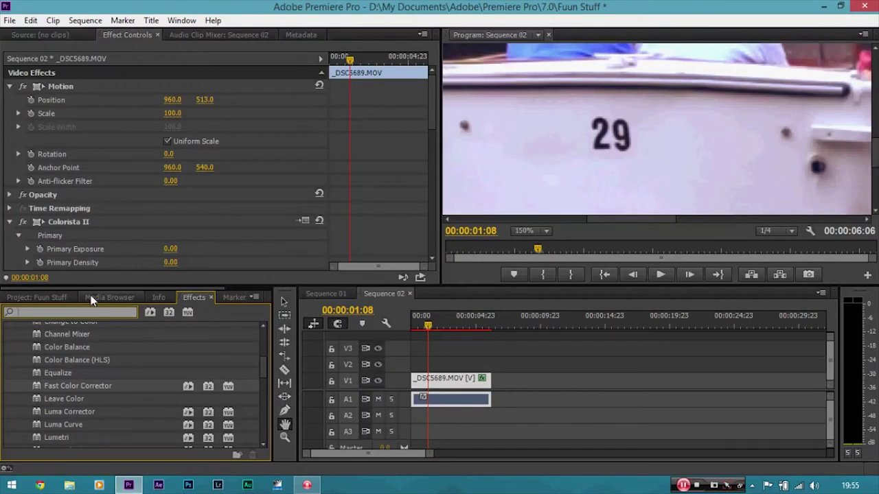
{"action": "type", "text": "shar"}
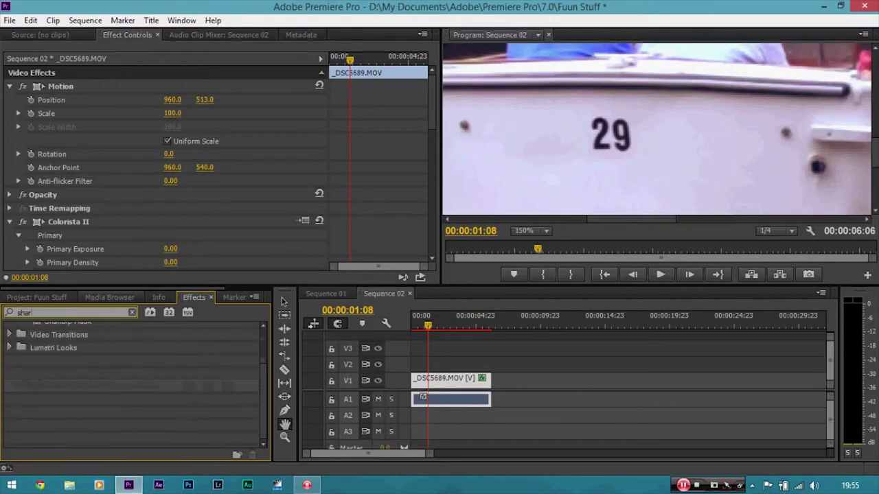
{"action": "left_click", "coordinate": [64, 415]}
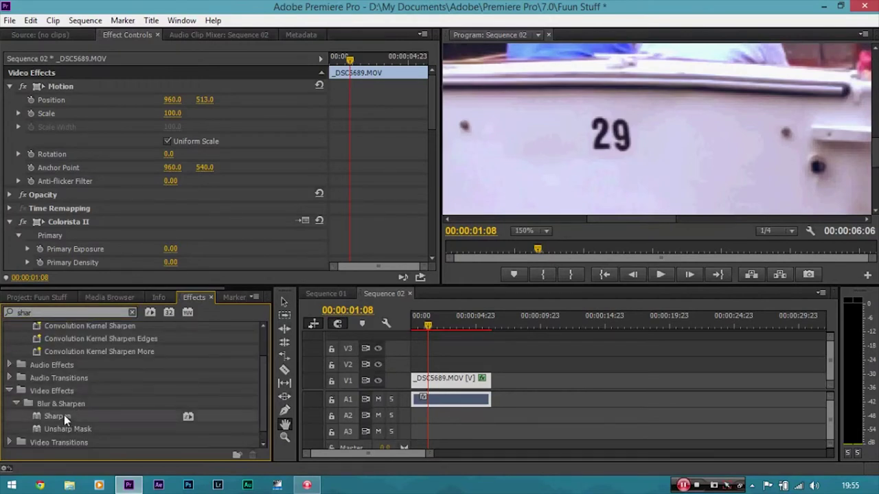
{"action": "mouse_move", "coordinate": [64, 415]}
{"action": "left_mouse_down"}
{"action": "mouse_move", "coordinate": [239, 351]}
{"action": "mouse_move", "coordinate": [436, 101]}
{"action": "mouse_move", "coordinate": [426, 225]}
{"action": "left_mouse_up"}
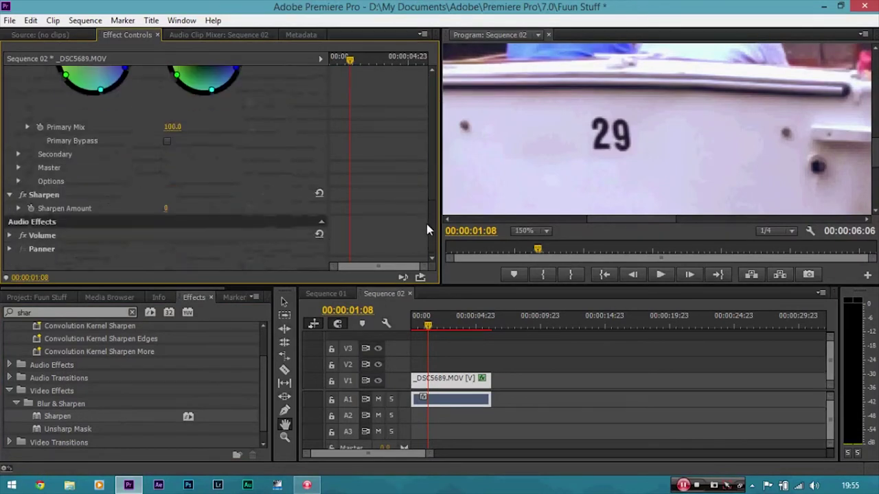
{"action": "left_click", "coordinate": [168, 208]}
{"action": "left_click", "coordinate": [214, 186]}
{"action": "left_click", "coordinate": [167, 209]}
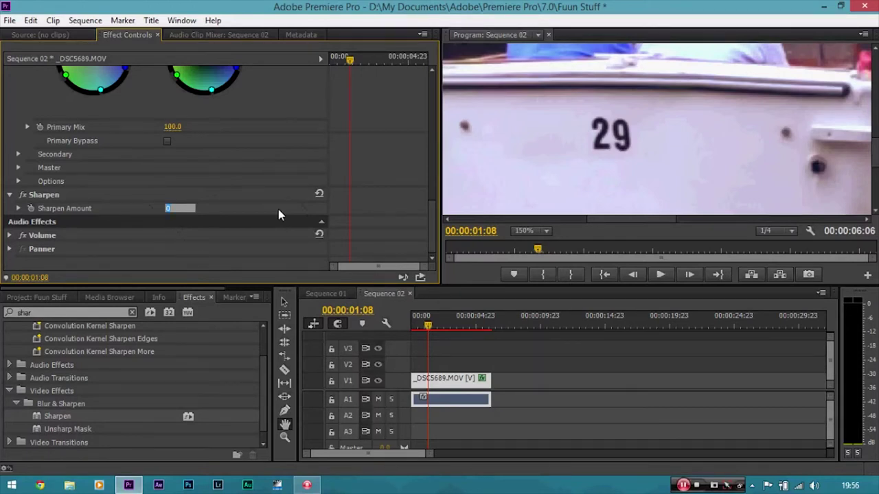
{"action": "type", "text": "20"}
{"action": "left_click", "coordinate": [278, 210]}
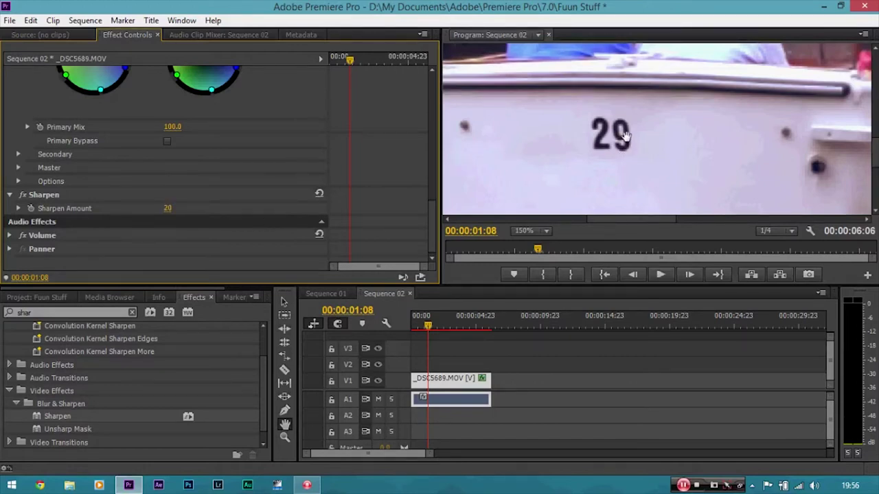
{"action": "left_click", "coordinate": [26, 197]}
{"action": "left_click", "coordinate": [26, 196]}
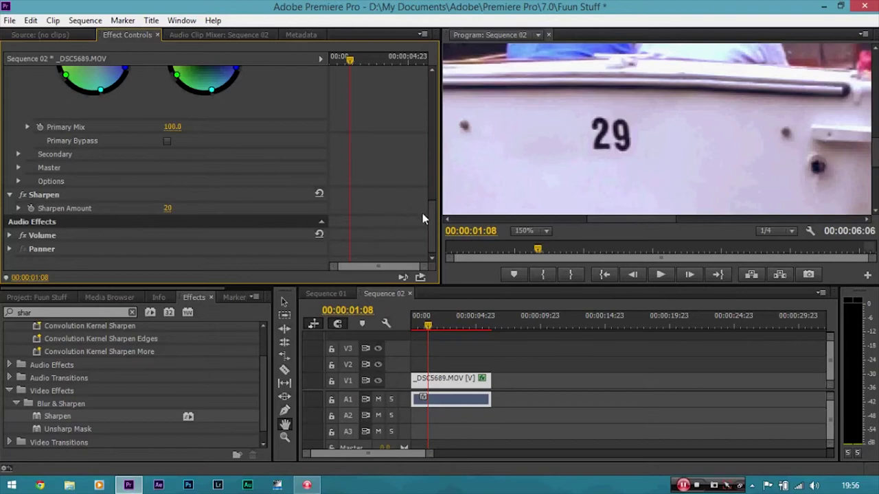
{"action": "left_click_drag", "start_coordinate": [431, 221], "coordinate": [435, 201]}
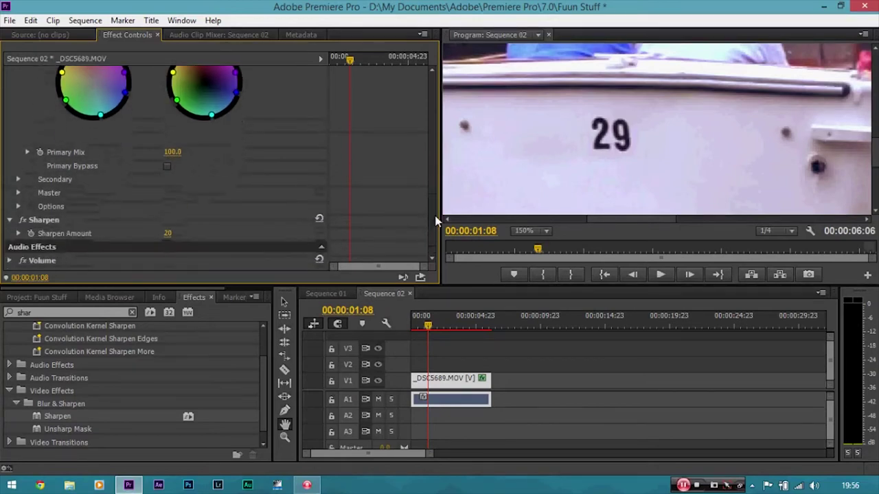
{"action": "scroll", "coordinate": [435, 201], "scroll_direction": "up", "scroll_amount": 1}
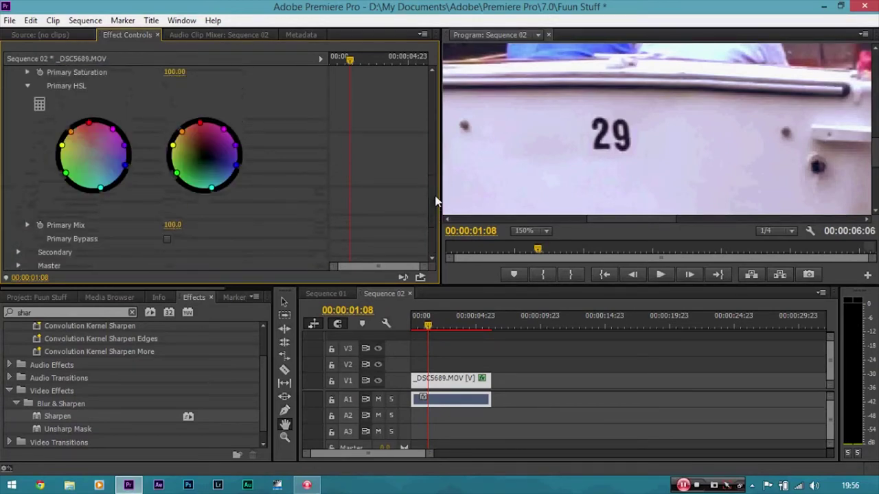
Step: Toggle Colorista II and Sharpen off and back on to compare, leaving both enabled
{"action": "scroll", "coordinate": [435, 178], "scroll_direction": "up", "scroll_amount": 5}
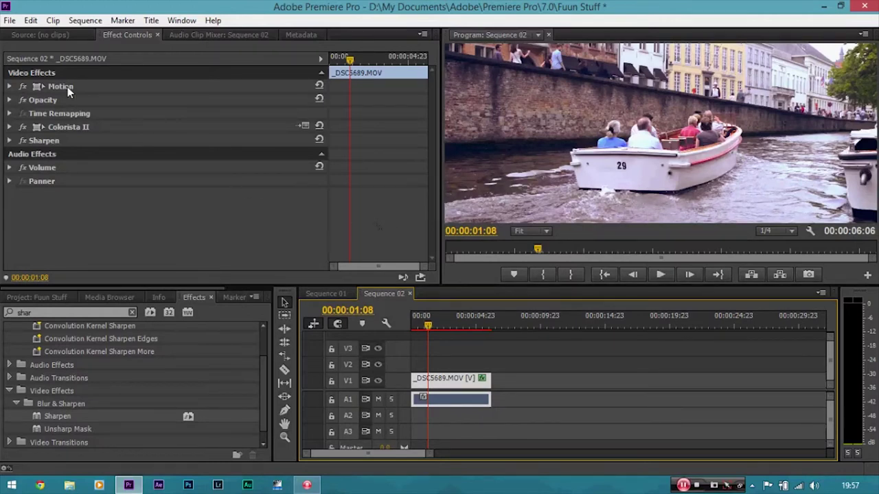
{"action": "left_click", "coordinate": [24, 127]}
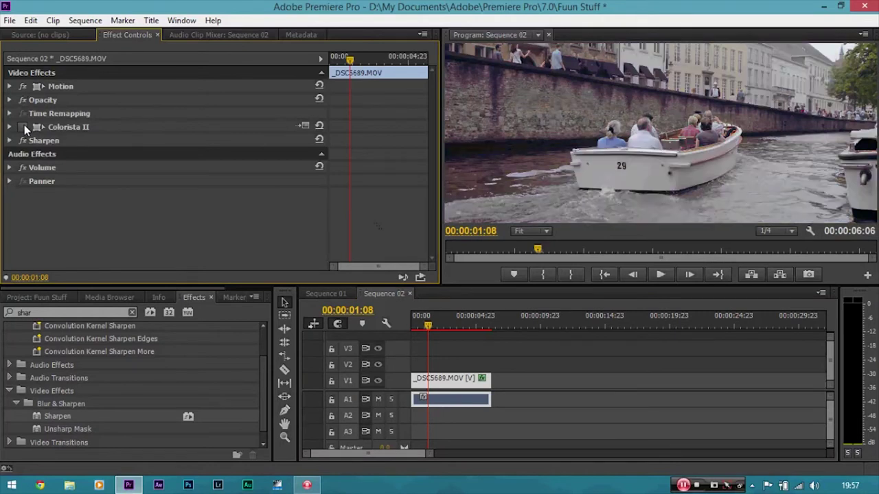
{"action": "left_click", "coordinate": [24, 126]}
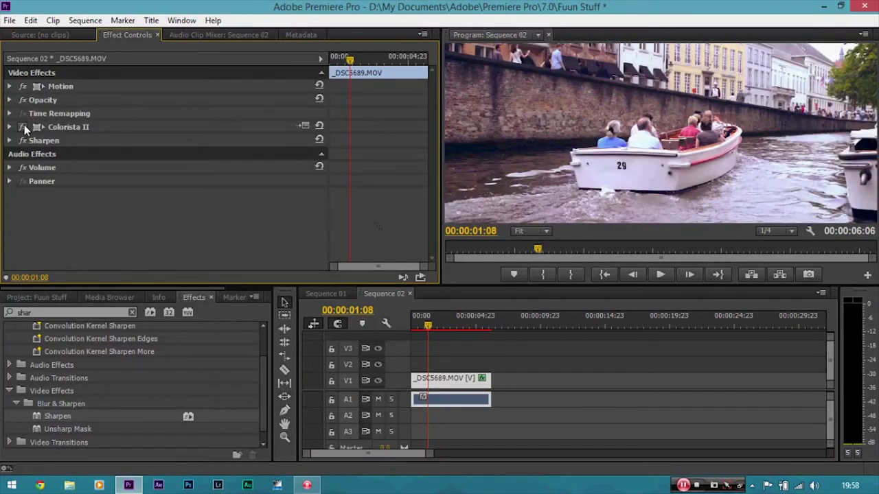
{"action": "left_click", "coordinate": [23, 140]}
{"action": "left_click", "coordinate": [23, 140]}
{"action": "left_click", "coordinate": [5, 22]}
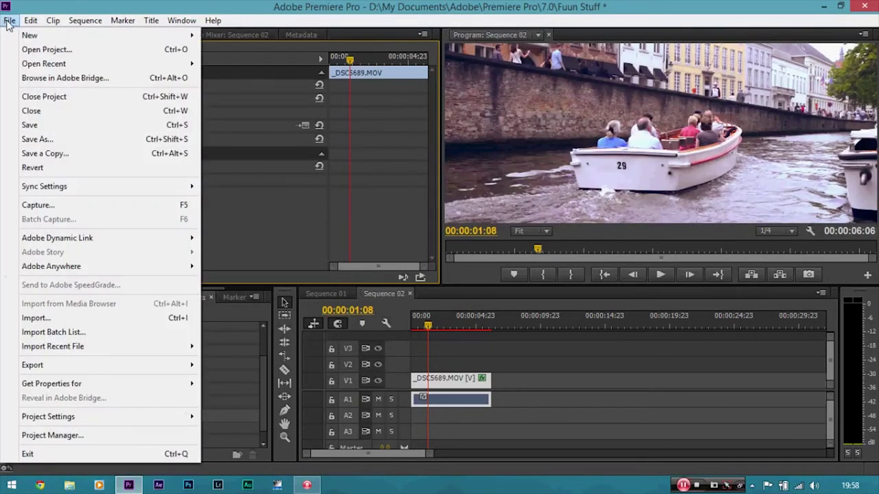
Step: Open the Export Media settings for Sequence 02 and set the format to H.264
{"action": "mouse_move", "coordinate": [94, 365]}
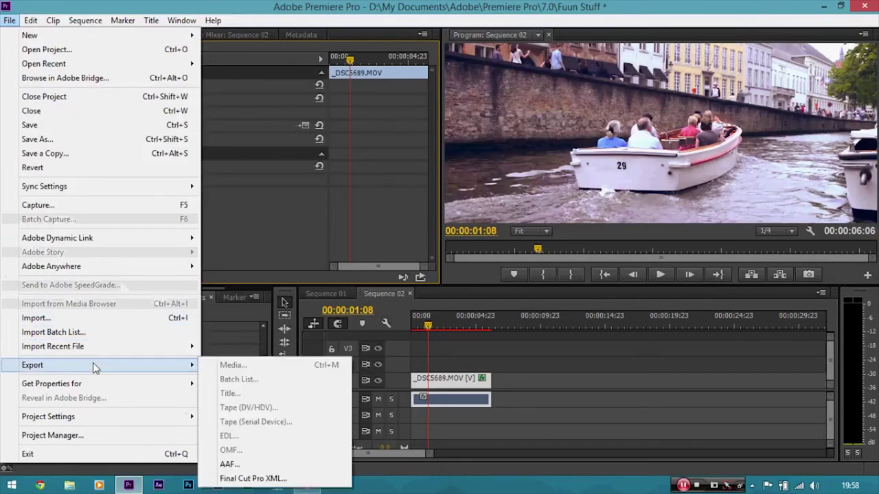
{"action": "left_click", "coordinate": [440, 380]}
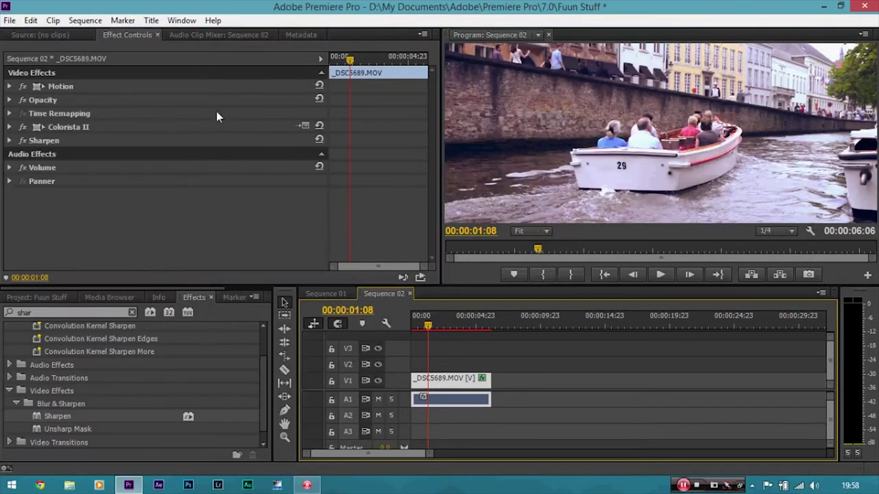
{"action": "left_click", "coordinate": [6, 22]}
{"action": "mouse_move", "coordinate": [142, 372]}
{"action": "left_click", "coordinate": [214, 373]}
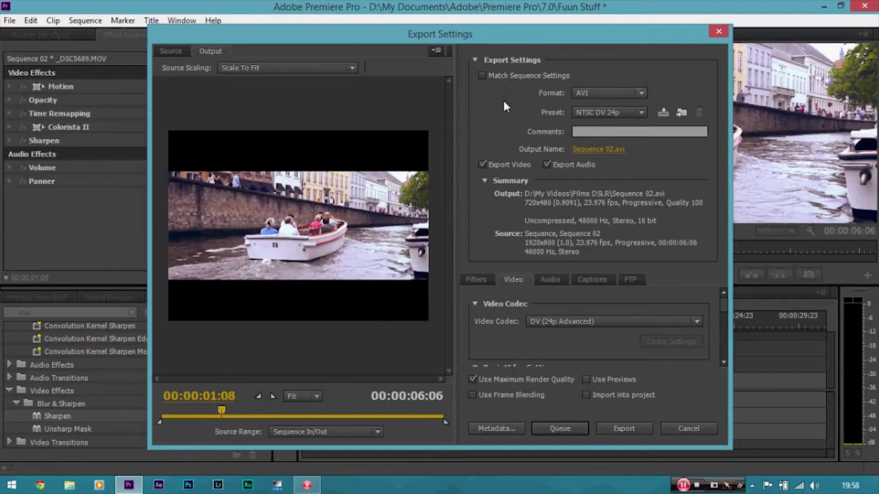
{"action": "left_click", "coordinate": [608, 92]}
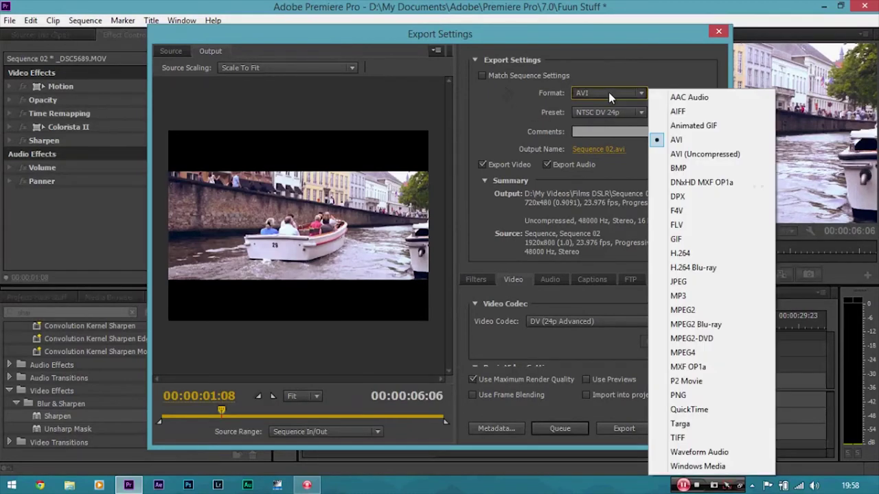
{"action": "left_click", "coordinate": [678, 253]}
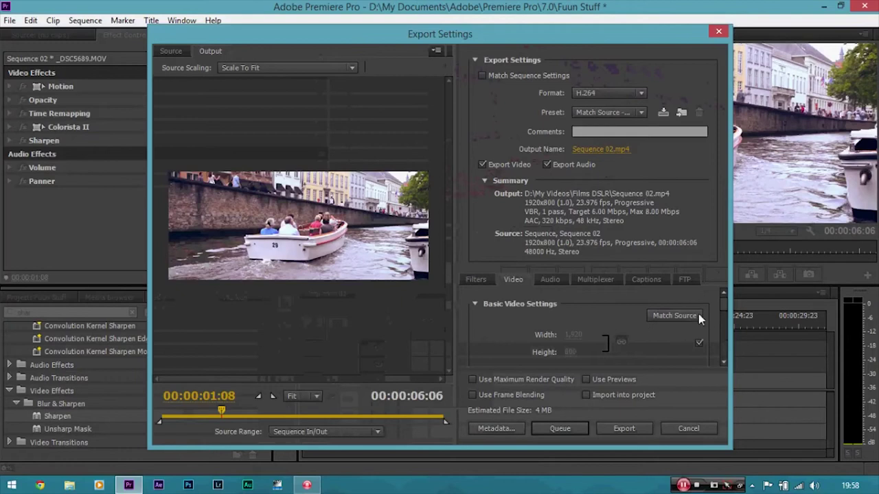
Step: Review the Format and Preset lists, keeping the Match Source preset
{"action": "left_click", "coordinate": [622, 94]}
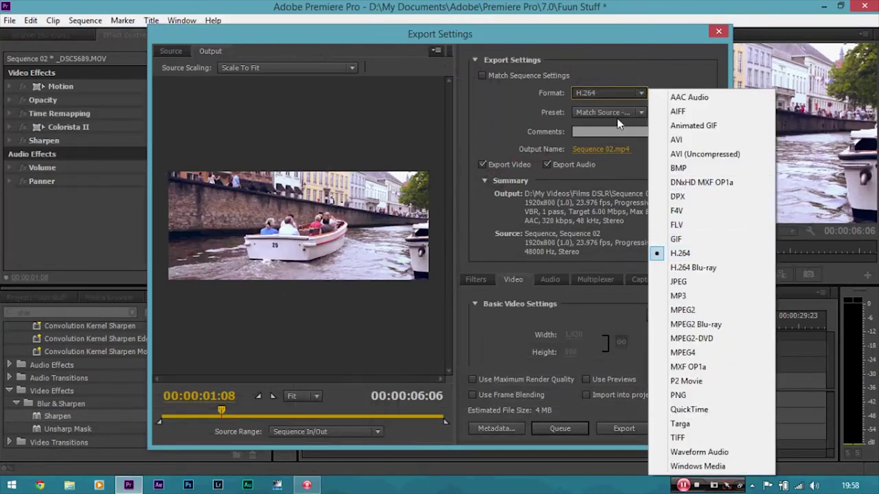
{"action": "left_click", "coordinate": [615, 111]}
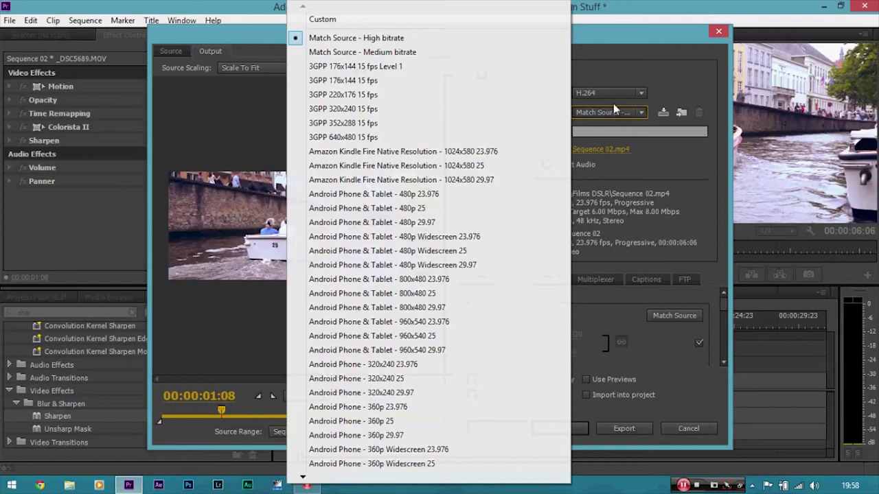
{"action": "left_click", "coordinate": [374, 41]}
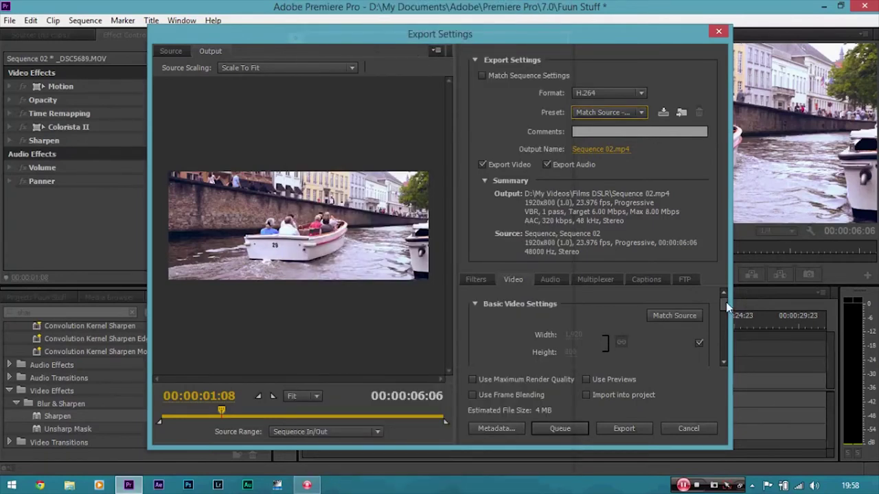
Step: Scroll the Video settings to Bitrate Settings: VBR 1 pass, 6 Mbps target, 8 Mbps maximum
{"action": "scroll", "coordinate": [726, 305], "scroll_direction": "down", "scroll_amount": 1}
{"action": "scroll", "coordinate": [726, 312], "scroll_direction": "down", "scroll_amount": 2}
{"action": "scroll", "coordinate": [726, 317], "scroll_direction": "down", "scroll_amount": 2}
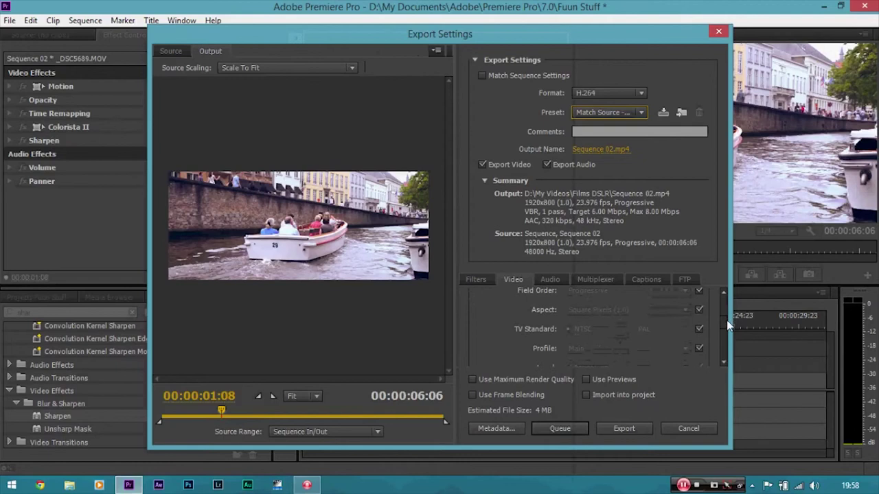
{"action": "scroll", "coordinate": [727, 332], "scroll_direction": "down", "scroll_amount": 1}
{"action": "scroll", "coordinate": [723, 327], "scroll_direction": "up", "scroll_amount": 2}
{"action": "scroll", "coordinate": [720, 313], "scroll_direction": "up", "scroll_amount": 2}
{"action": "scroll", "coordinate": [718, 308], "scroll_direction": "up", "scroll_amount": 1}
{"action": "scroll", "coordinate": [720, 306], "scroll_direction": "down", "scroll_amount": 1}
{"action": "scroll", "coordinate": [722, 315], "scroll_direction": "down", "scroll_amount": 1}
{"action": "scroll", "coordinate": [722, 314], "scroll_direction": "up", "scroll_amount": 1}
{"action": "scroll", "coordinate": [723, 305], "scroll_direction": "up", "scroll_amount": 1}
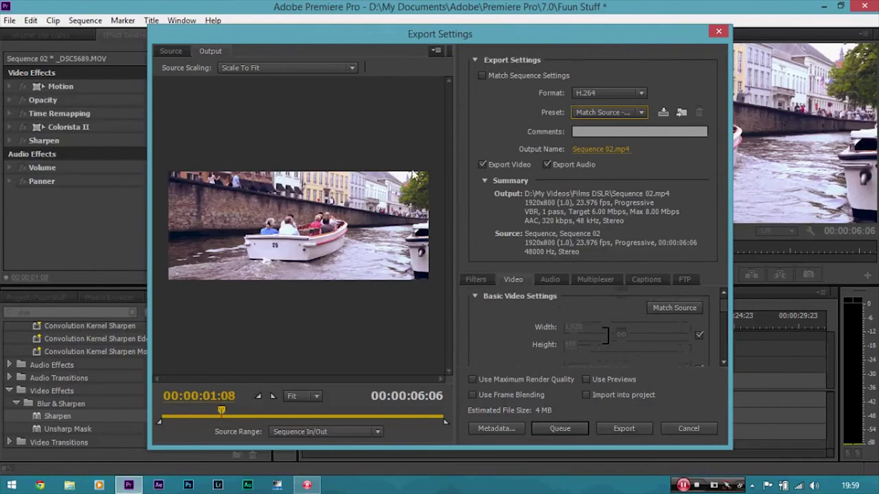
{"action": "scroll", "coordinate": [729, 316], "scroll_direction": "down", "scroll_amount": 2}
{"action": "scroll", "coordinate": [729, 319], "scroll_direction": "down", "scroll_amount": 1}
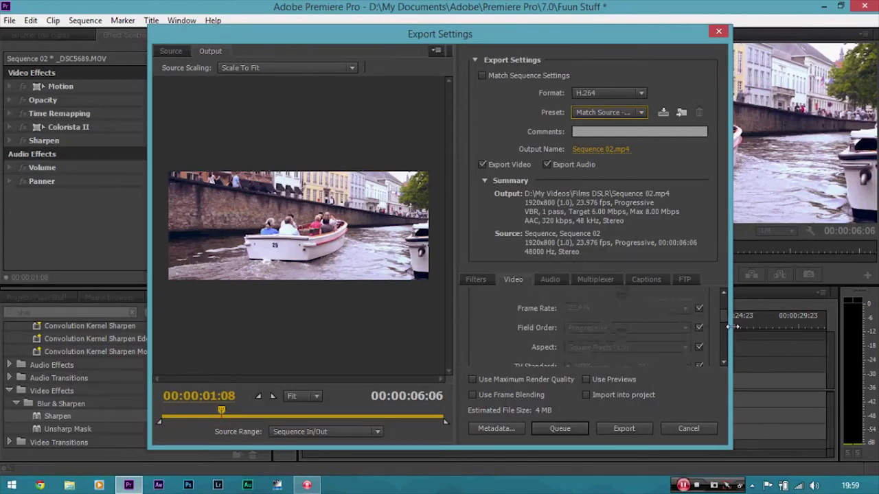
{"action": "scroll", "coordinate": [728, 329], "scroll_direction": "down", "scroll_amount": 2}
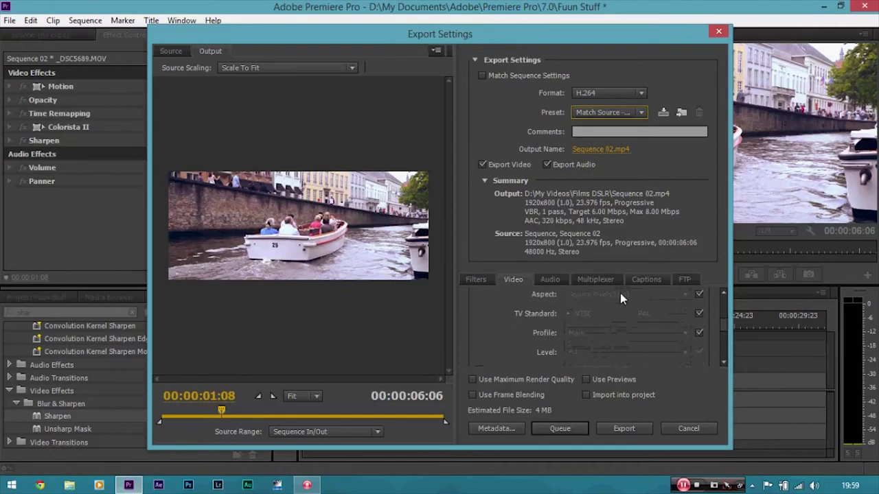
{"action": "scroll", "coordinate": [714, 321], "scroll_direction": "down", "scroll_amount": 1}
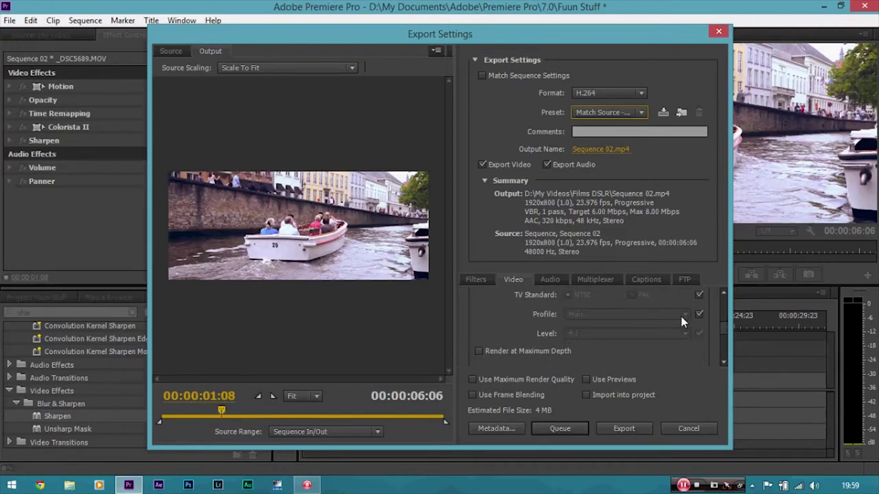
{"action": "scroll", "coordinate": [723, 343], "scroll_direction": "down", "scroll_amount": 3}
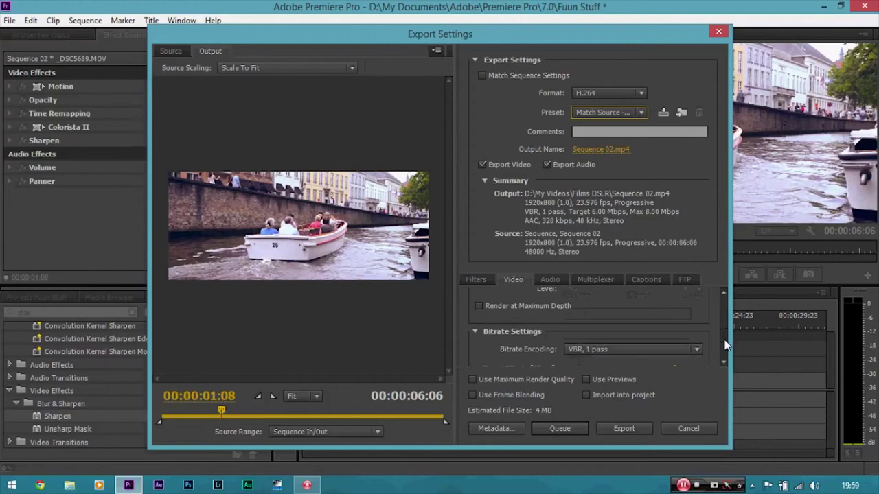
{"action": "scroll", "coordinate": [726, 348], "scroll_direction": "down", "scroll_amount": 1}
{"action": "scroll", "coordinate": [726, 349], "scroll_direction": "up", "scroll_amount": 5}
{"action": "scroll", "coordinate": [728, 349], "scroll_direction": "down", "scroll_amount": 2}
{"action": "scroll", "coordinate": [729, 350], "scroll_direction": "down", "scroll_amount": 3}
{"action": "scroll", "coordinate": [728, 349], "scroll_direction": "down", "scroll_amount": 1}
{"action": "scroll", "coordinate": [728, 349], "scroll_direction": "down", "scroll_amount": 2}
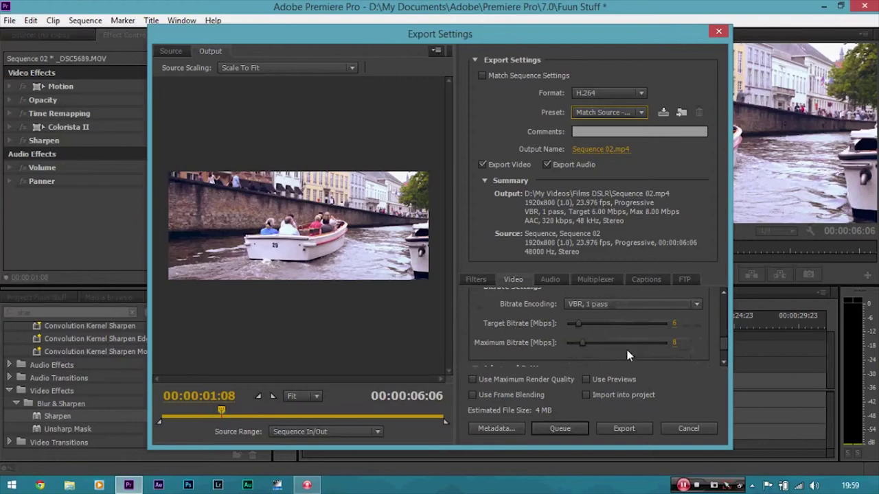
Step: Set Target Bitrate (trying 20 first) and Maximum Bitrate both to 5 Mbps
{"action": "left_click", "coordinate": [674, 324]}
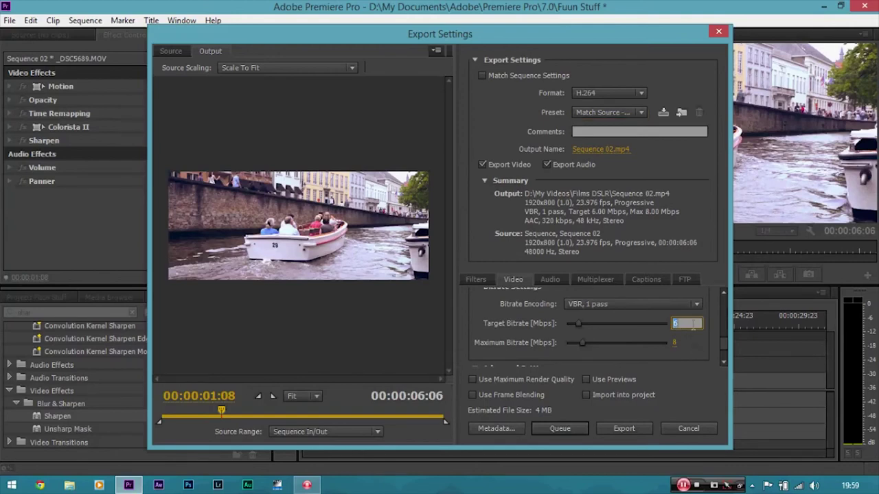
{"action": "type", "text": "20"}
{"action": "key", "text": "Return"}
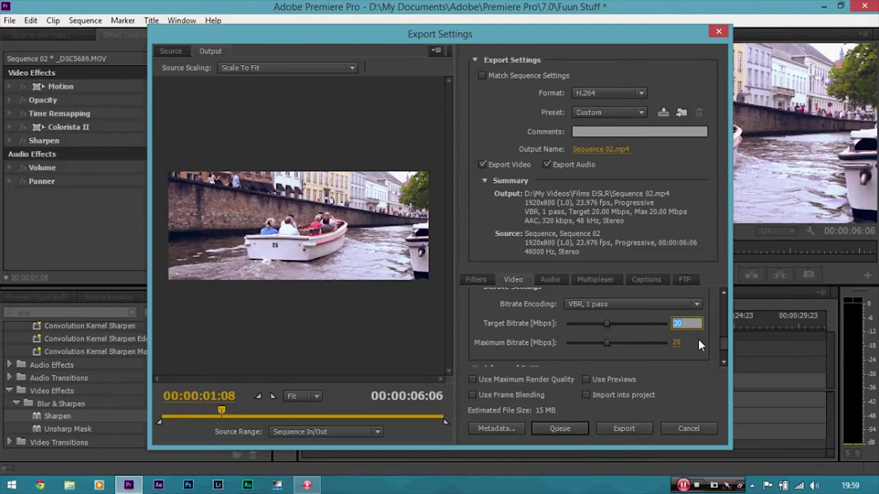
{"action": "type", "text": "5"}
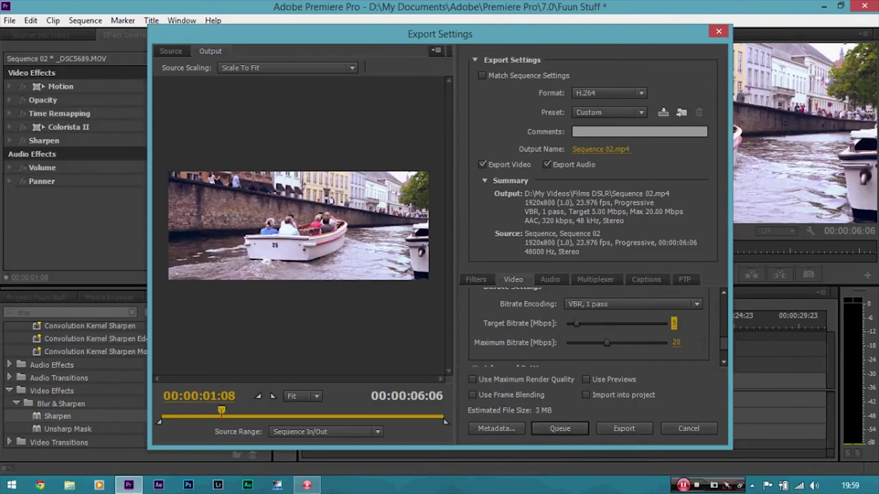
{"action": "key", "text": "Tab"}
{"action": "type", "text": "5"}
{"action": "key", "text": "Return"}
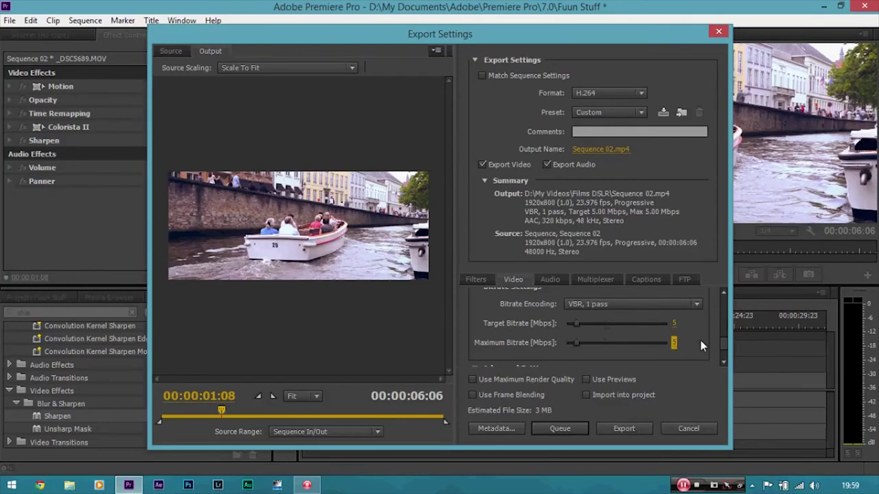